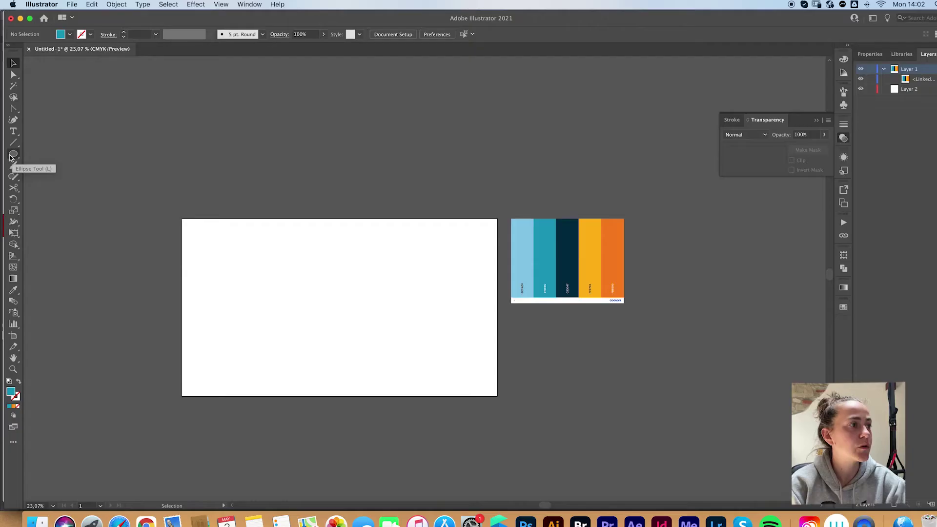
# - Draw a rectangle covering the whole 1920 × 1080 px artboard and fill it with the palette's dark navy
pyautogui.moveTo(13, 153); pyautogui.dragTo(53, 159)
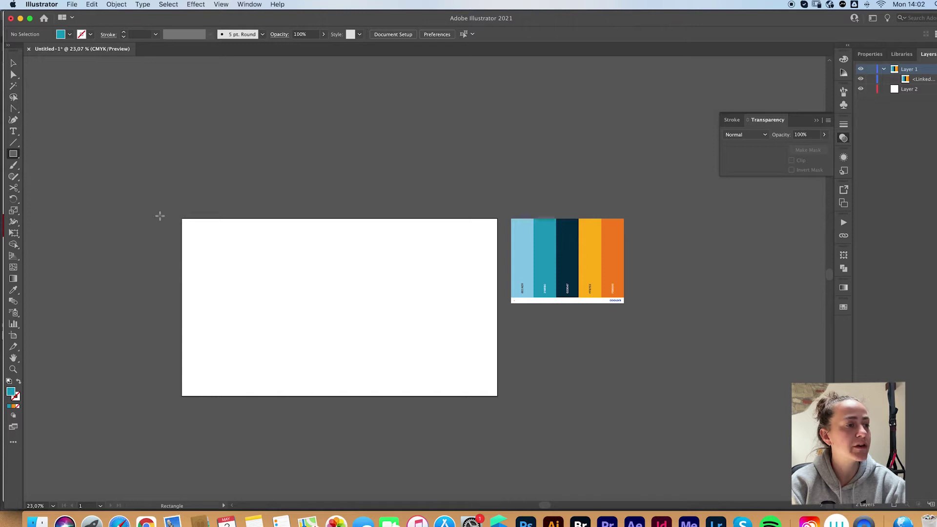
pyautogui.moveTo(182, 219); pyautogui.dragTo(497, 396)
pyautogui.hscroll(-3, 314, 345)
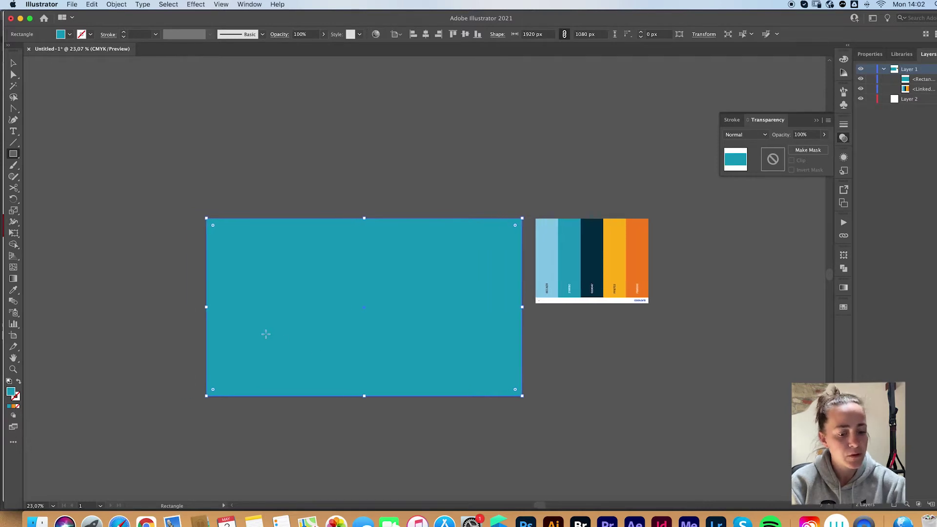
pyautogui.press('i')
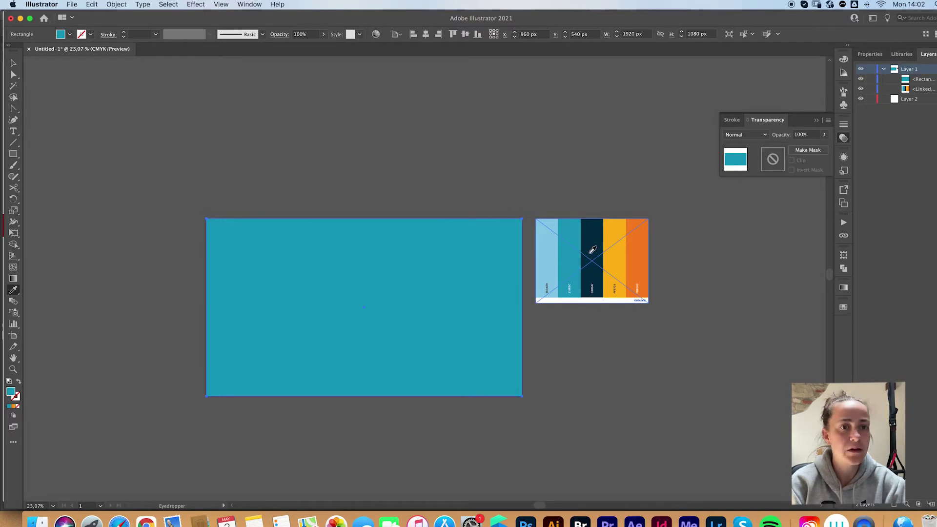
pyautogui.click(595, 238)
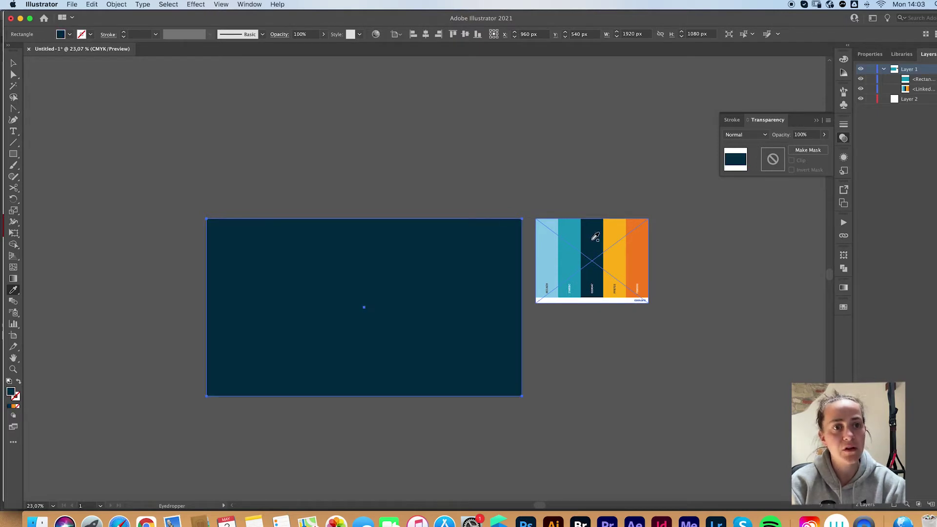
# - Lock the navy background rectangle in place with Cmd+2
pyautogui.press('v')
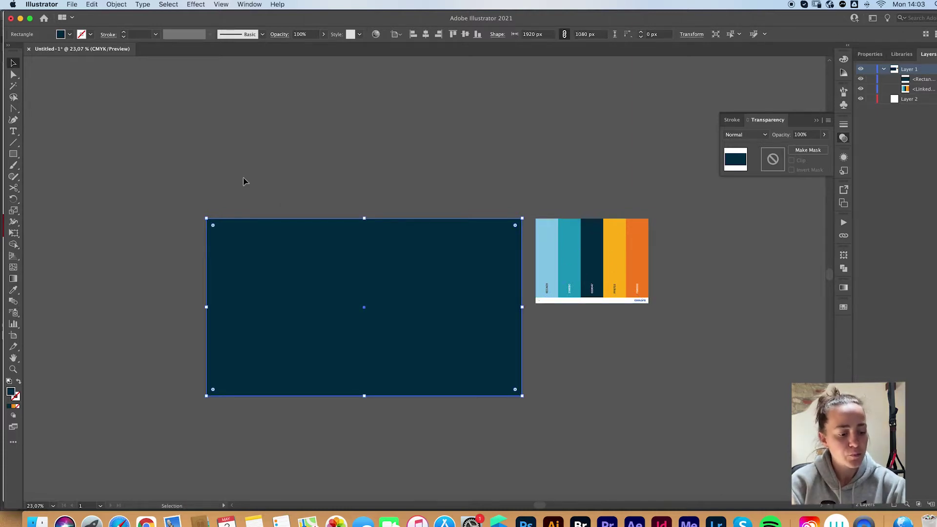
pyautogui.press('a')
pyautogui.press('super+2')
pyautogui.press('v')
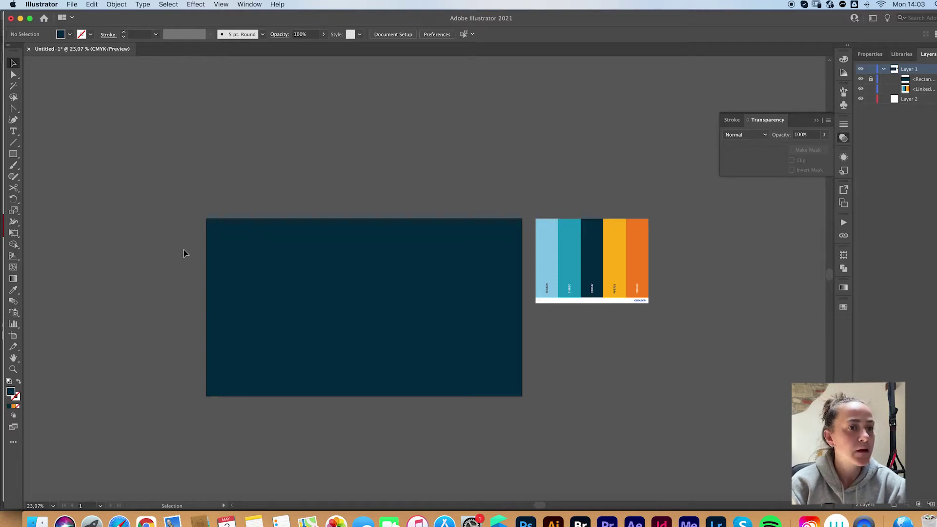
# - Type the word FALL on the background, then enlarge, widen and position it
pyautogui.click(13, 135)
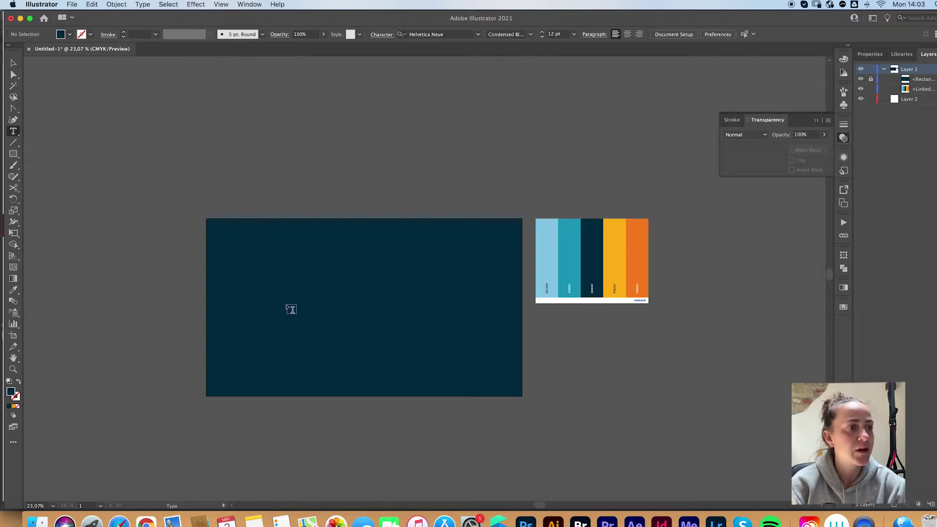
pyautogui.click(302, 312)
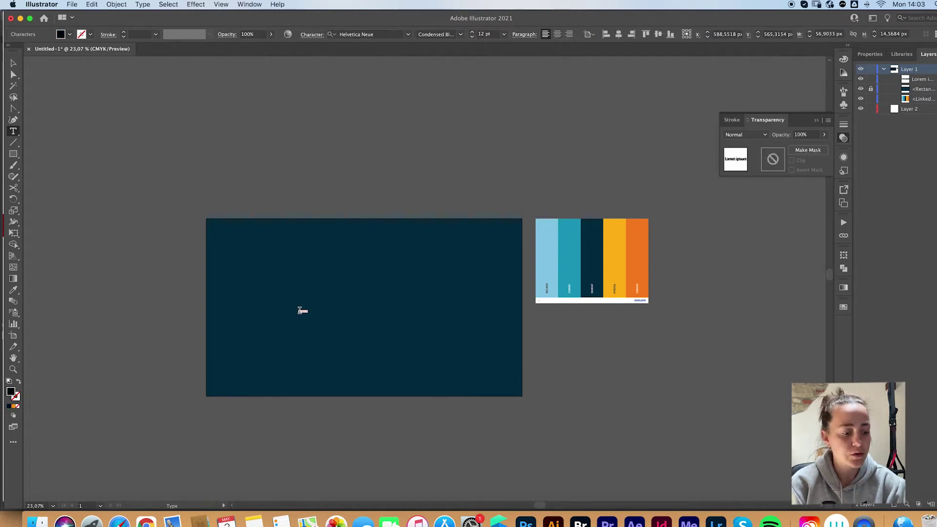
pyautogui.write('F')
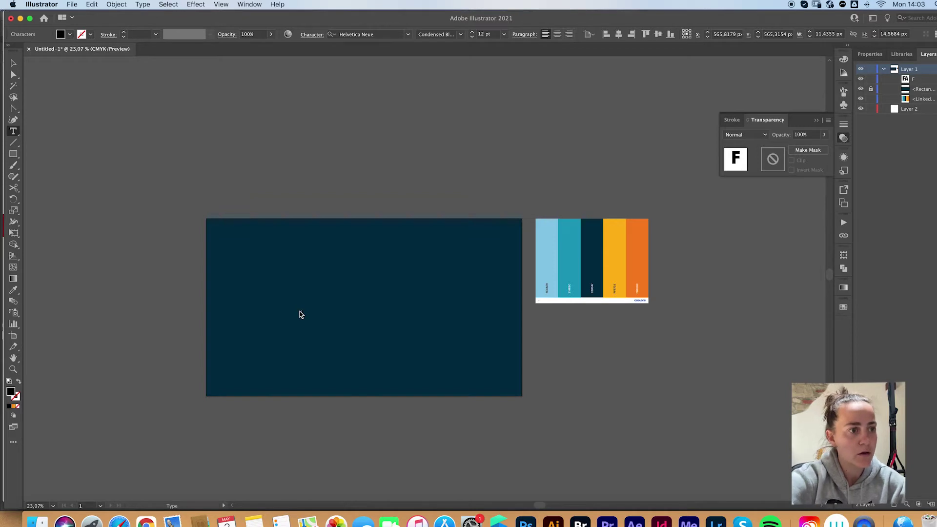
pyautogui.write('ALL')
pyautogui.press('Escape')
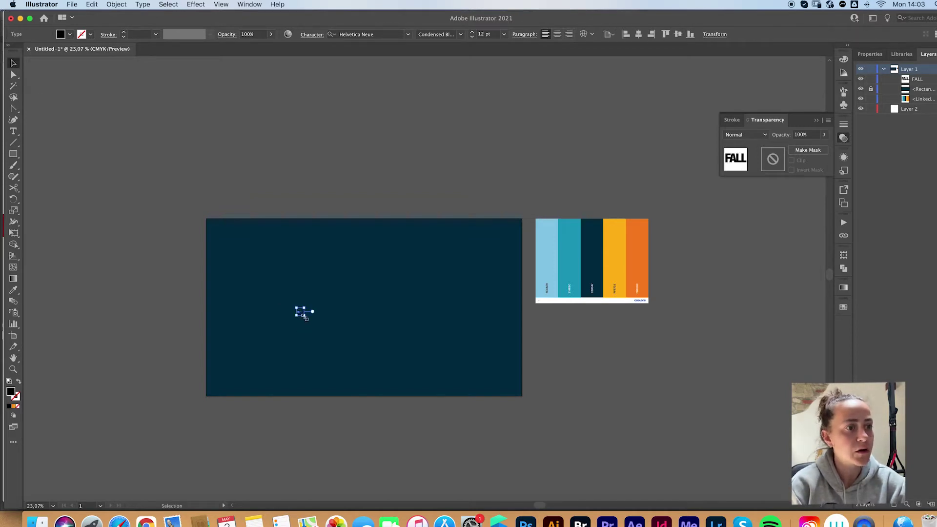
pyautogui.moveTo(409, 374); pyautogui.dragTo(444, 384)
pyautogui.moveTo(365, 334); pyautogui.dragTo(507, 334)
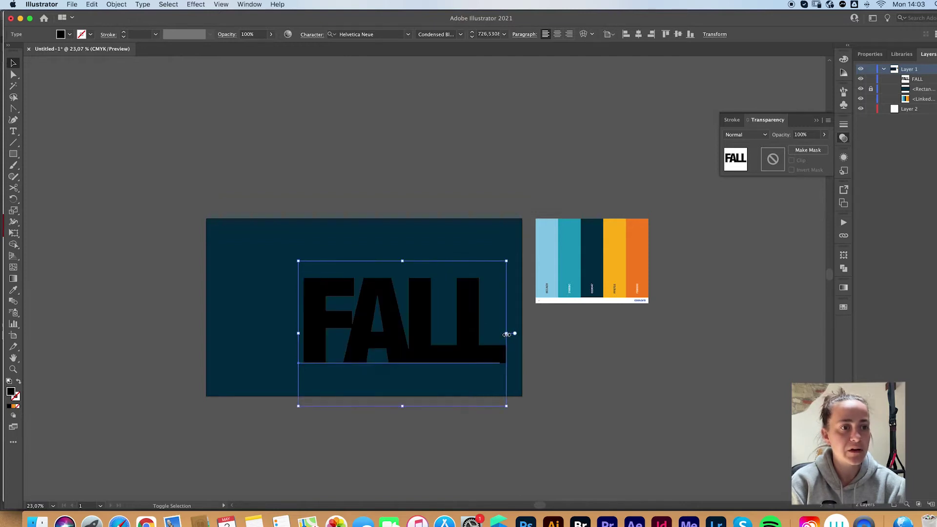
pyautogui.moveTo(415, 347); pyautogui.dragTo(383, 340)
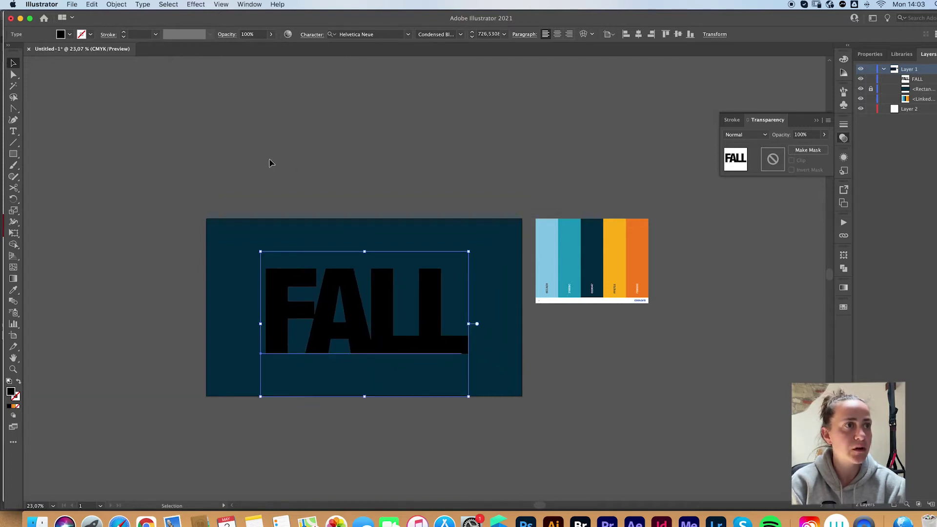
# - Set FALL's tracking to 40 in the Character panel and shift the word slightly left
pyautogui.click(314, 37)
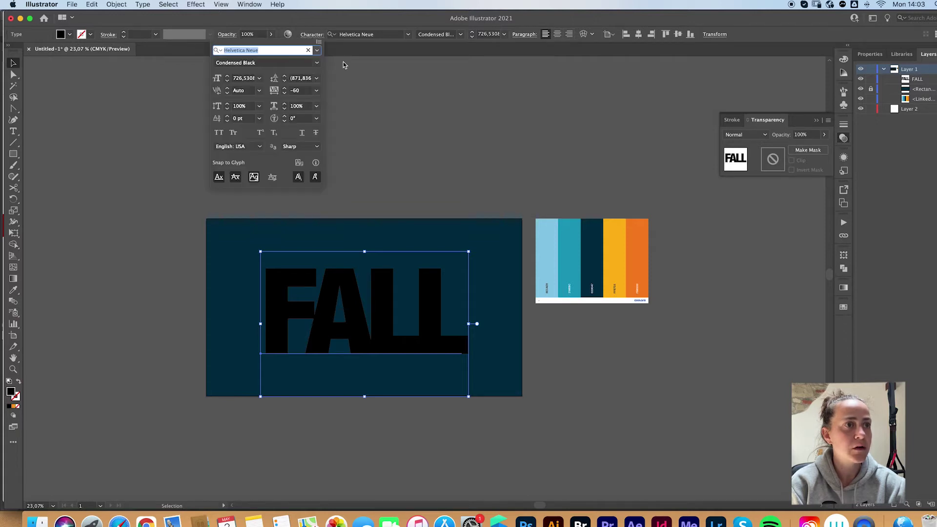
pyautogui.click(299, 92)
pyautogui.press('Up')
pyautogui.press('Up')
pyautogui.press('Up')
pyautogui.press('Up')
pyautogui.press('Up')
pyautogui.press('Up')
pyautogui.press('Up')
pyautogui.press('Up')
pyautogui.press('Up')
pyautogui.press('Up')
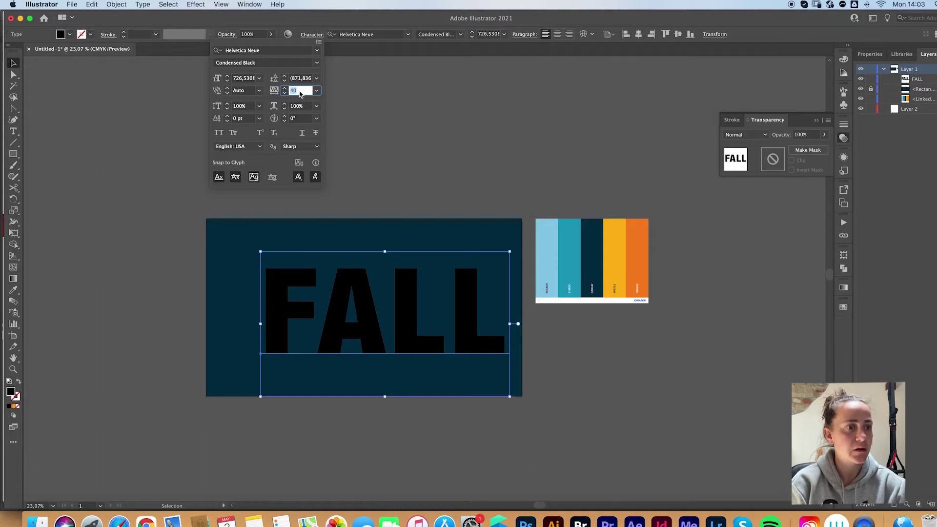
pyautogui.click(167, 125)
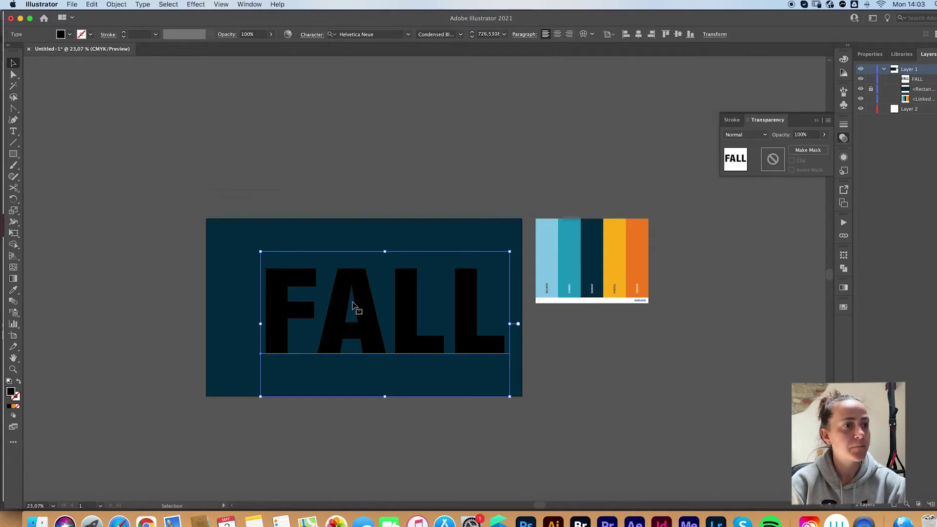
pyautogui.moveTo(353, 305); pyautogui.dragTo(335, 305)
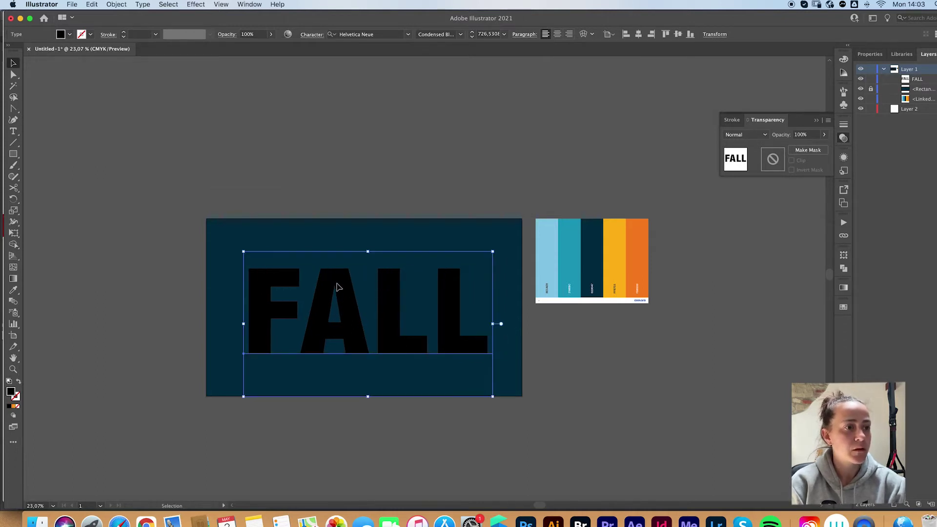
# - Fill FALL with white and expand it into outlined shapes
pyautogui.doubleClick(12, 392)
pyautogui.write('bfa6ad')
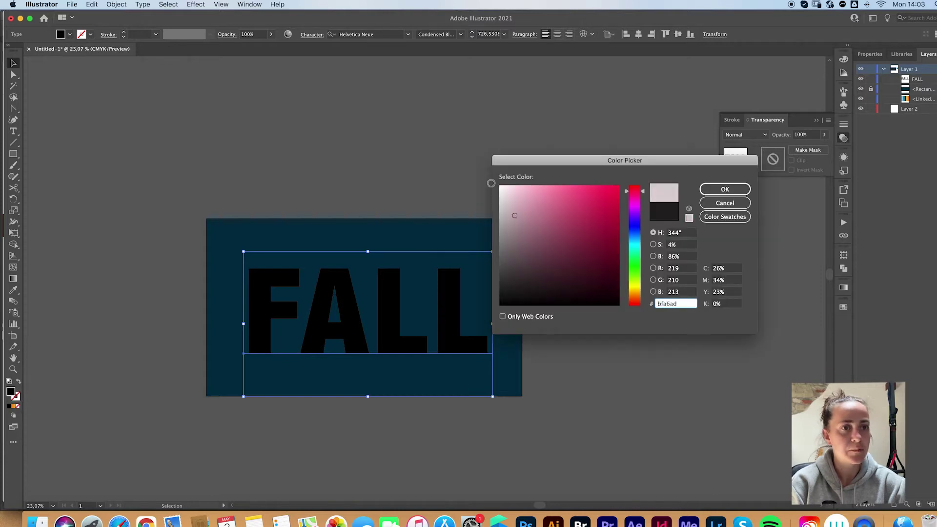
pyautogui.click(491, 183)
pyautogui.click(725, 189)
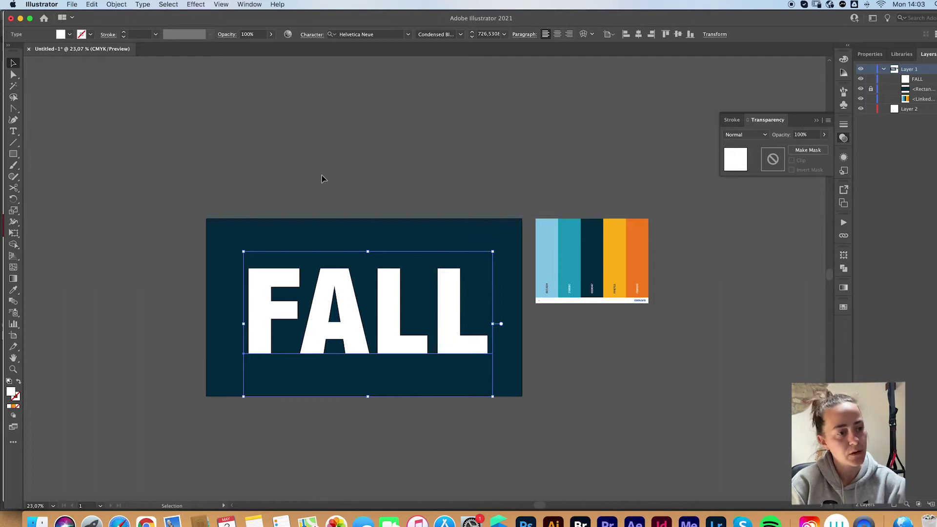
pyautogui.click(116, 5)
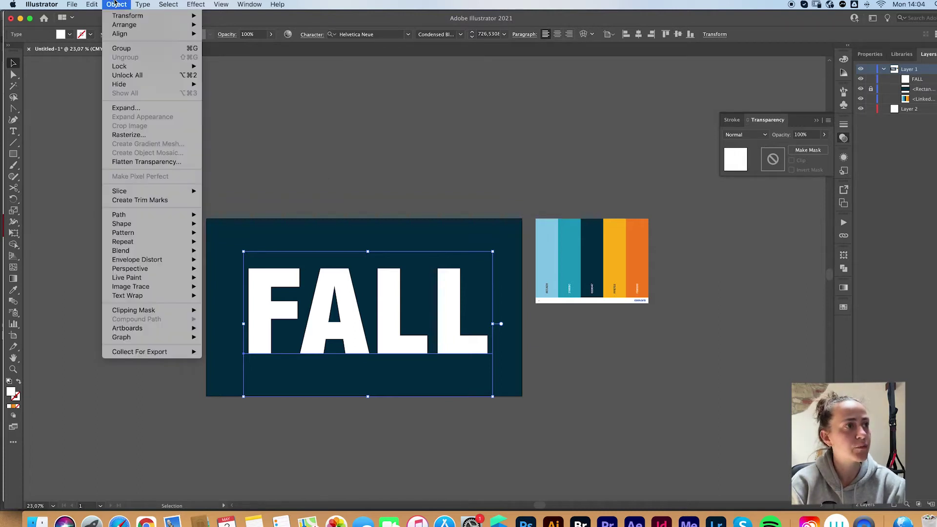
pyautogui.click(126, 108)
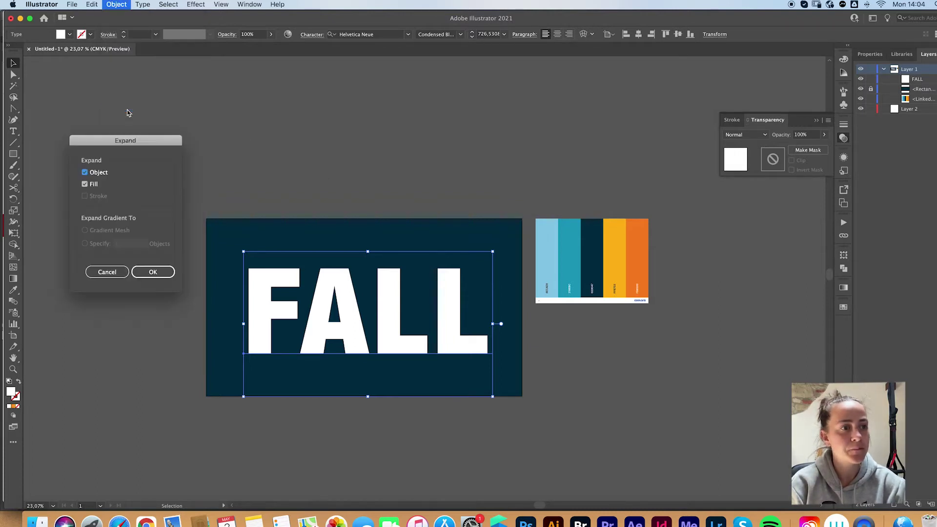
pyautogui.click(153, 272)
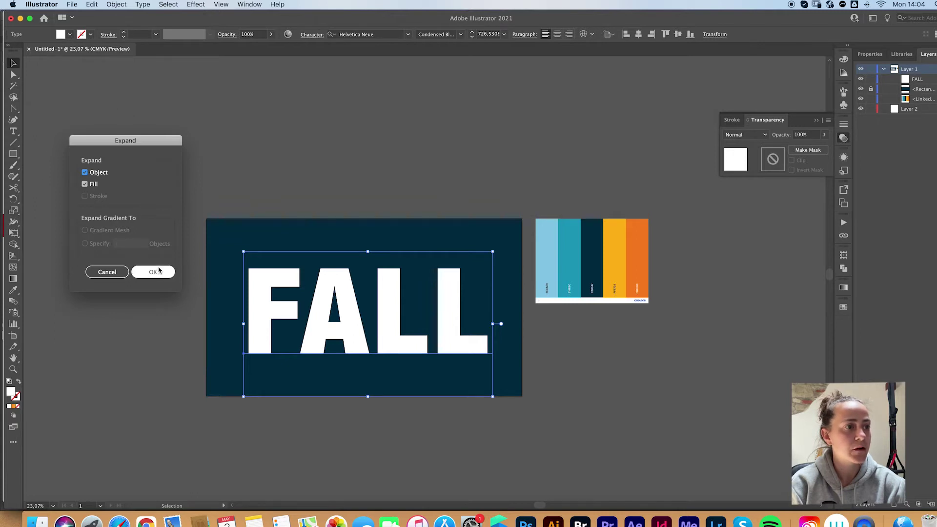
# - Draw a white 1527 × 518.74 px rectangle covering the FALL letters
pyautogui.click(13, 154)
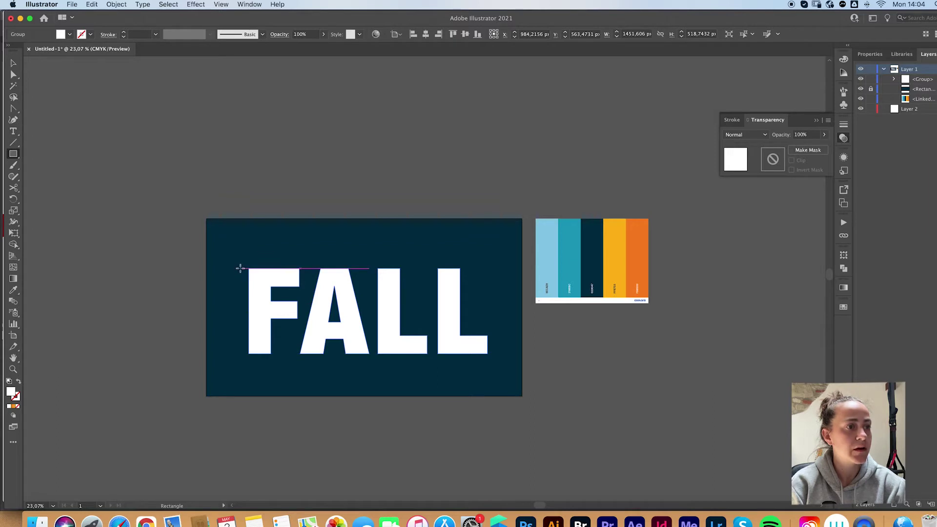
pyautogui.moveTo(240, 268)
pyautogui.mouseDown()
pyautogui.moveTo(358, 345)
pyautogui.moveTo(492, 353)
pyautogui.mouseUp()
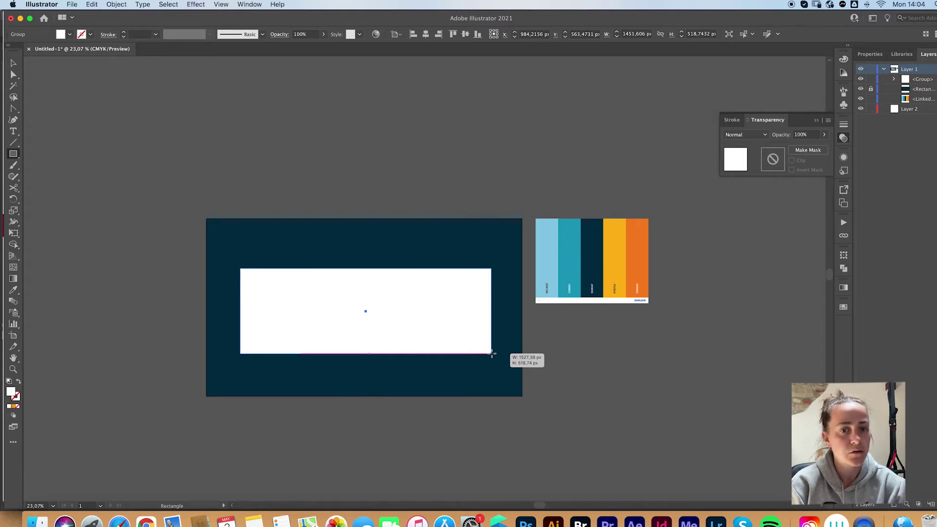
pyautogui.moveTo(492, 353); pyautogui.dragTo(492, 354)
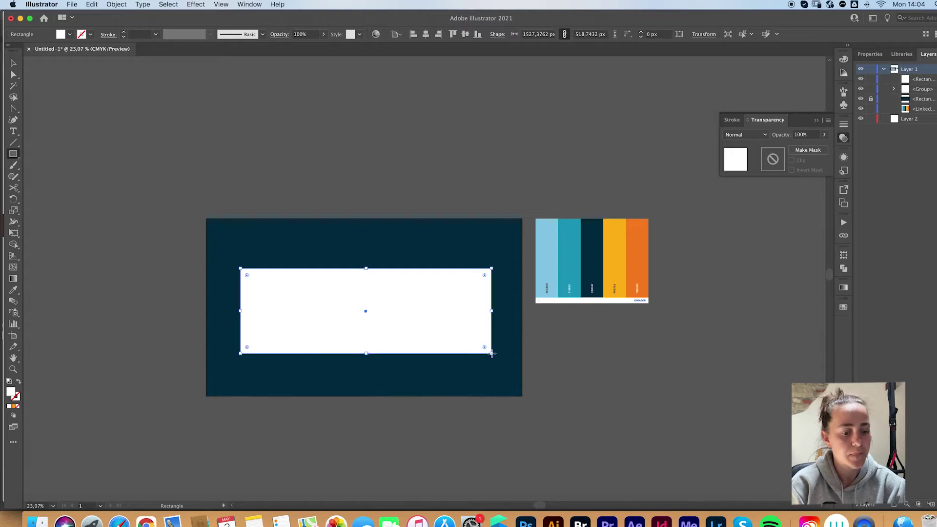
pyautogui.press('v')
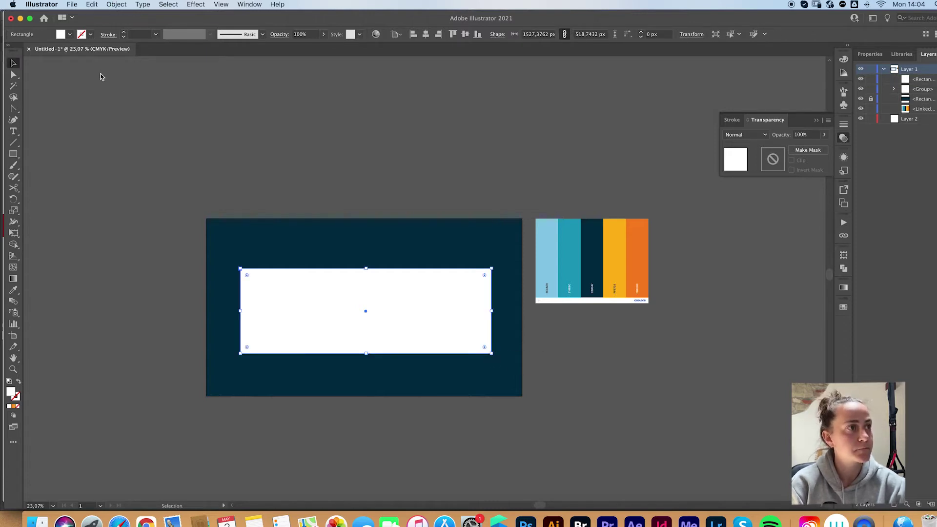
# - Use Split Into Grid to divide the white rectangle into 6 rows about 86.46 px tall
pyautogui.click(116, 4)
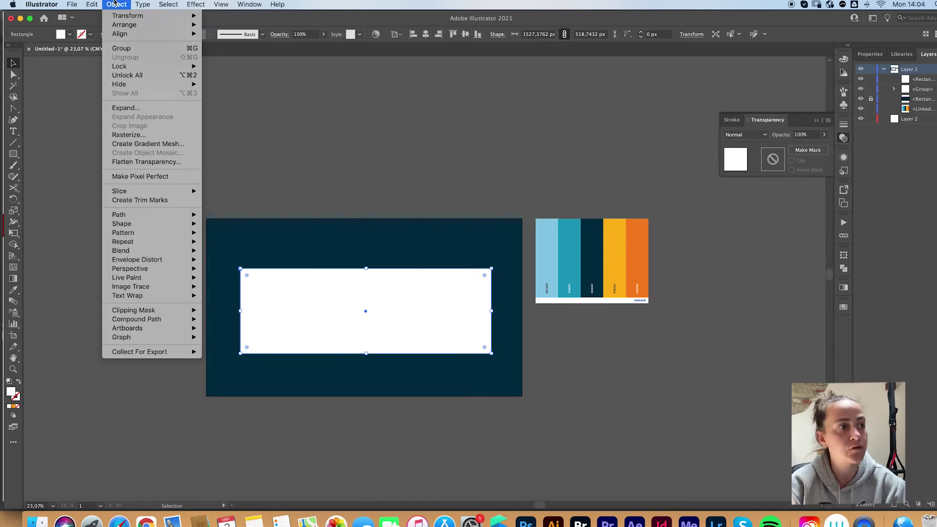
pyautogui.moveTo(130, 227)
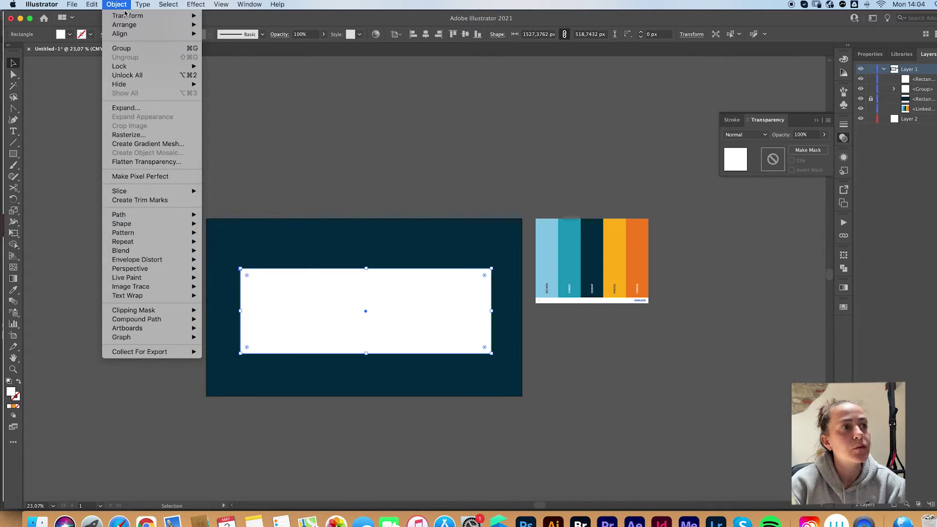
pyautogui.click(300, 112)
pyautogui.click(116, 5)
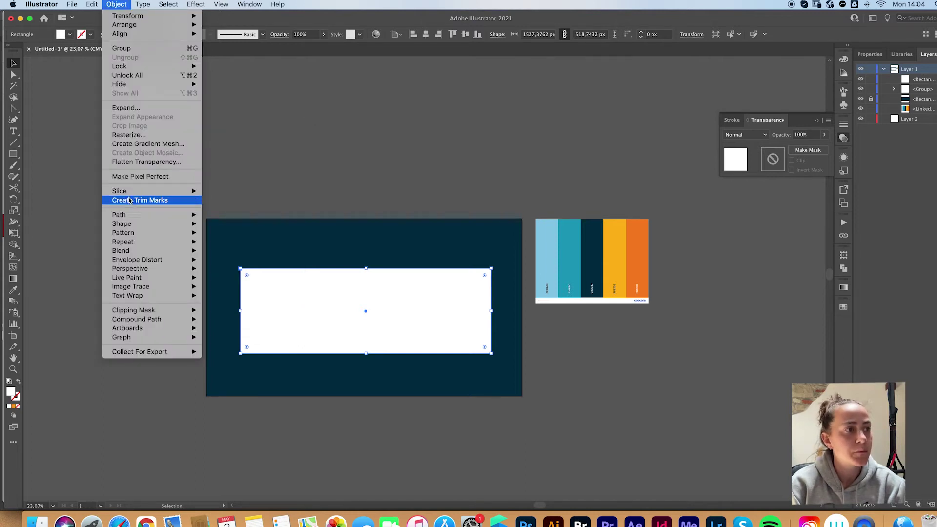
pyautogui.moveTo(187, 219)
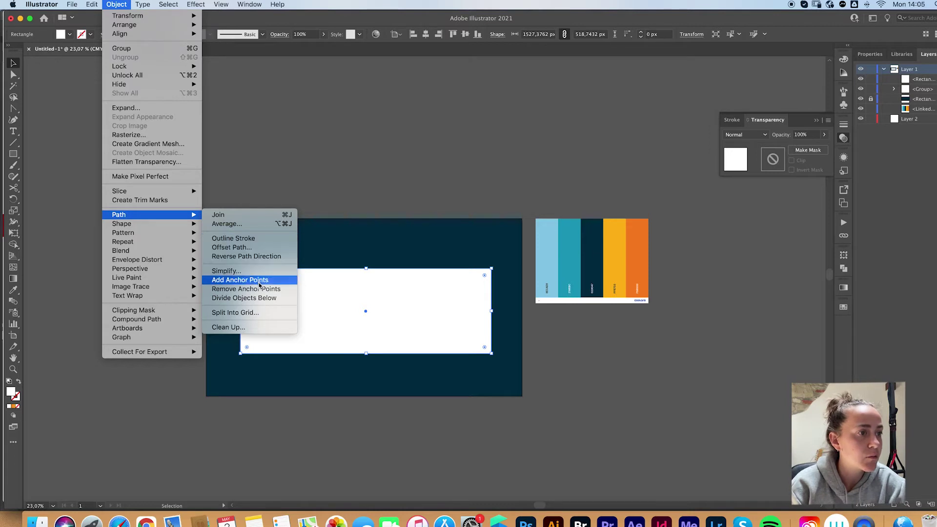
pyautogui.click(253, 316)
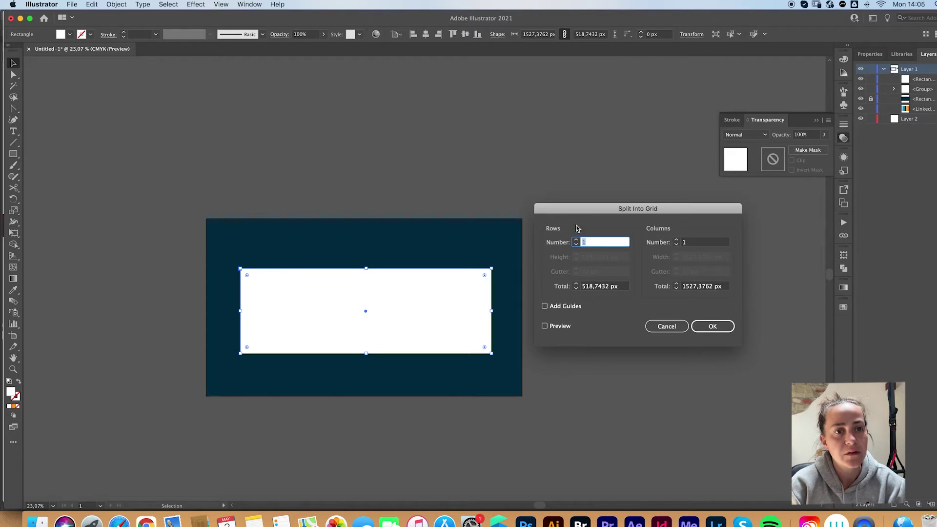
pyautogui.click(576, 241)
pyautogui.click(576, 241)
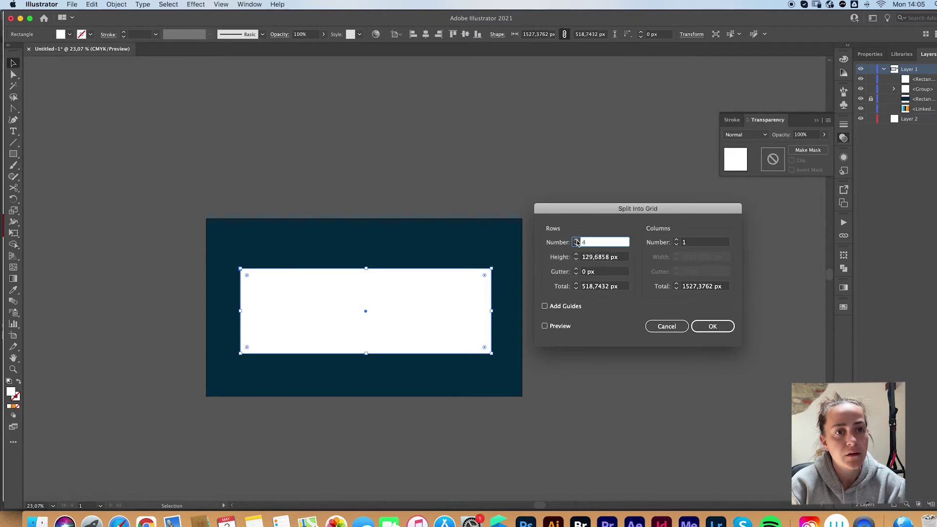
pyautogui.click(576, 241)
pyautogui.click(577, 241)
pyautogui.click(576, 240)
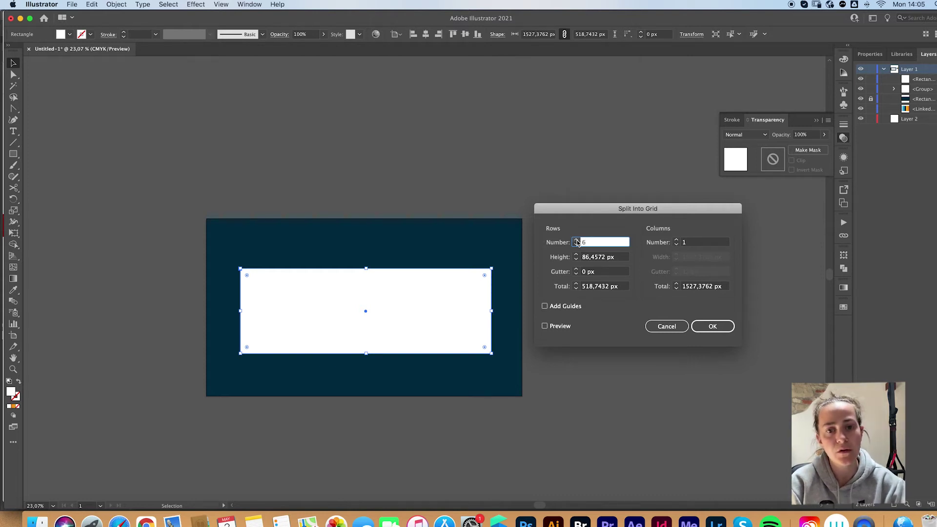
pyautogui.click(715, 327)
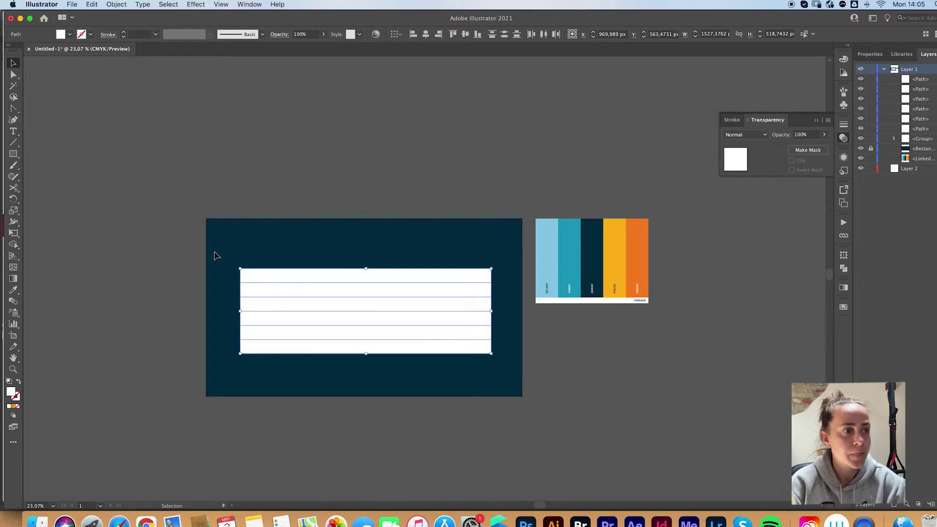
# - Select the white strips with the FALL outlines and apply Pathfinder Divide
pyautogui.moveTo(133, 244); pyautogui.dragTo(513, 433)
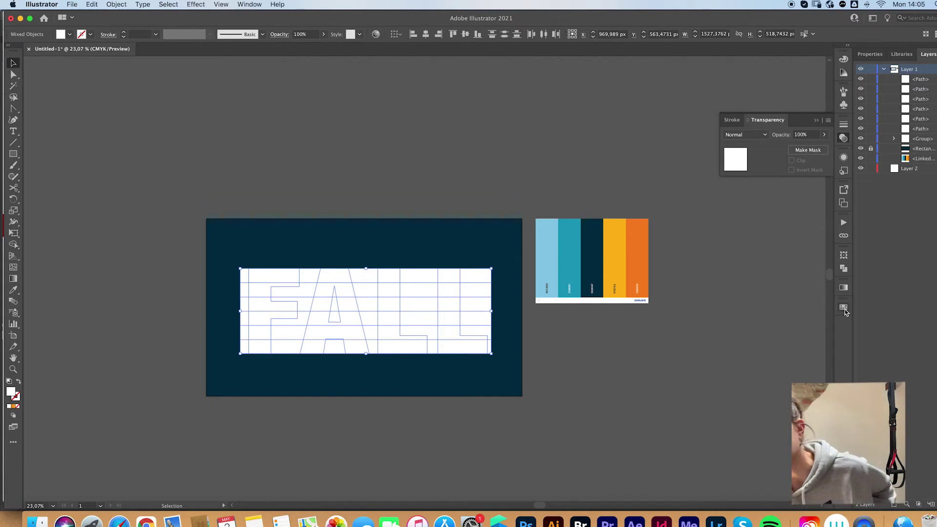
pyautogui.click(844, 270)
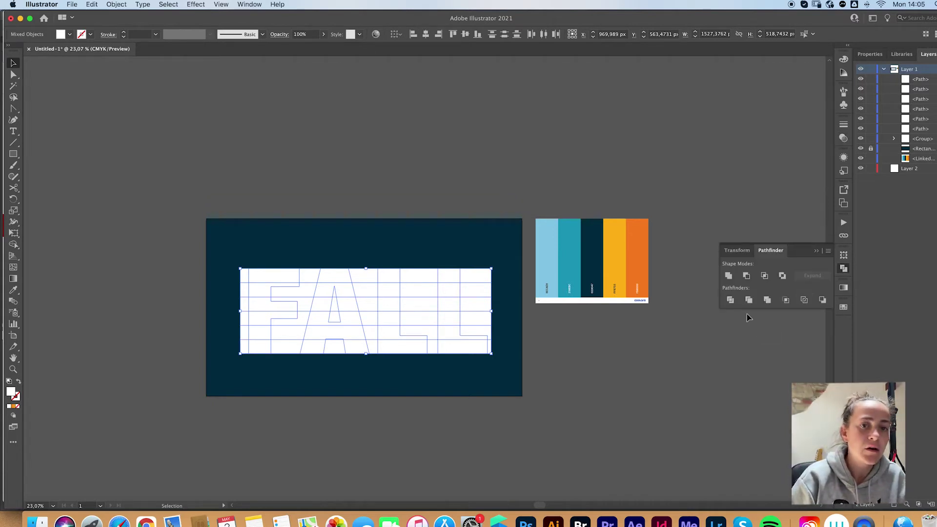
pyautogui.click(731, 300)
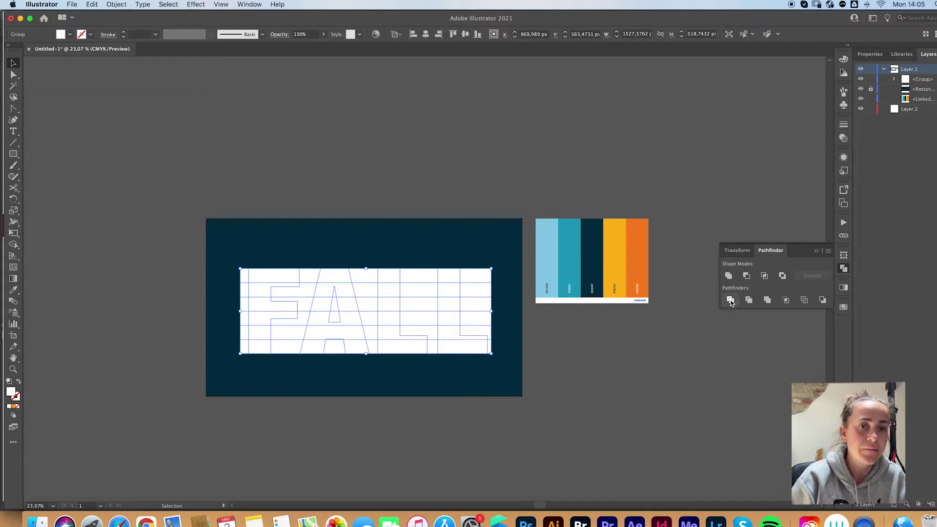
# - Delete the grid cells outside the letters with the Shape Builder, including gaps in F, A and both Ls
pyautogui.click(14, 245)
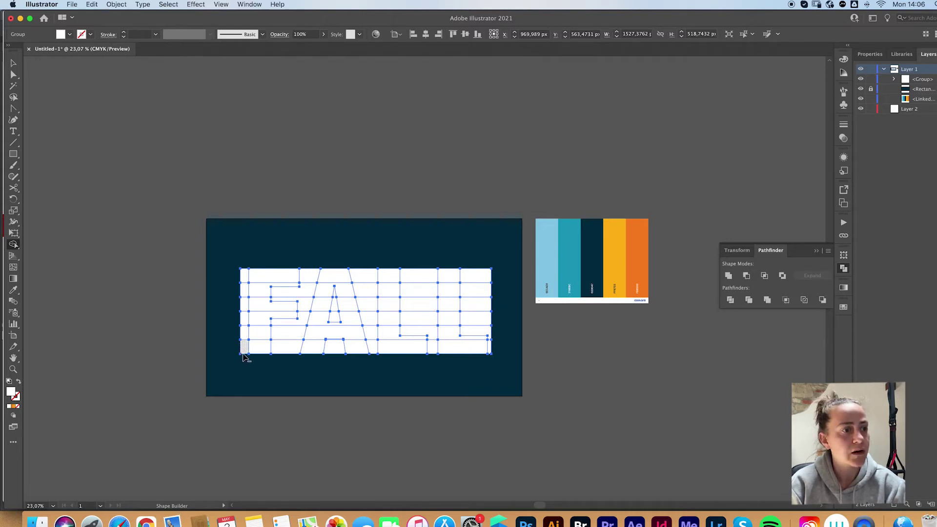
pyautogui.moveTo(245, 358); pyautogui.dragTo(244, 269)
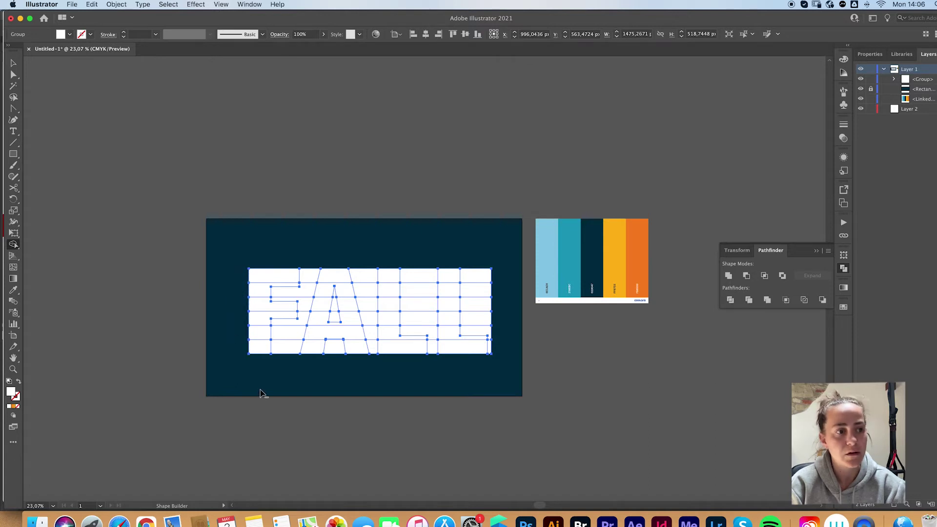
pyautogui.moveTo(288, 359)
pyautogui.mouseDown()
pyautogui.moveTo(288, 323)
pyautogui.moveTo(305, 312)
pyautogui.mouseUp()
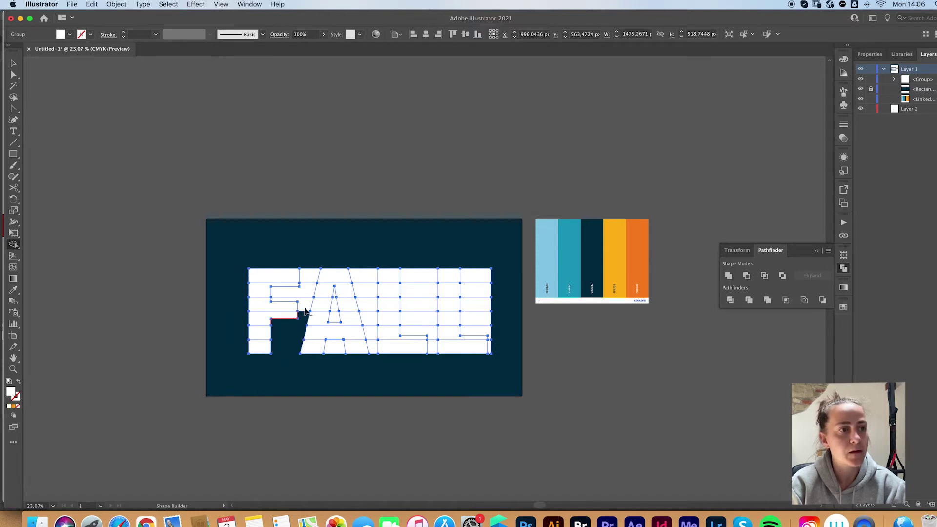
pyautogui.moveTo(313, 263); pyautogui.dragTo(305, 303)
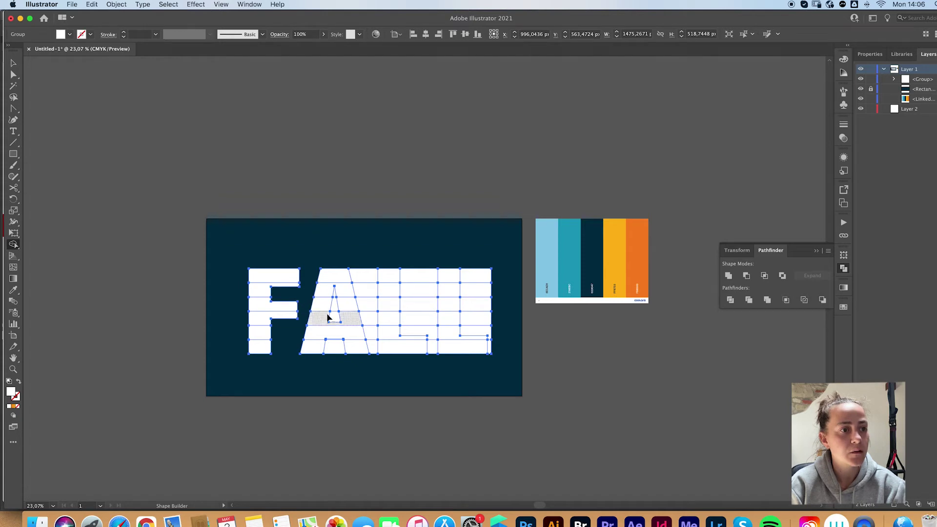
pyautogui.keyDown('alt'); pyautogui.click(335, 301); pyautogui.keyUp('alt')
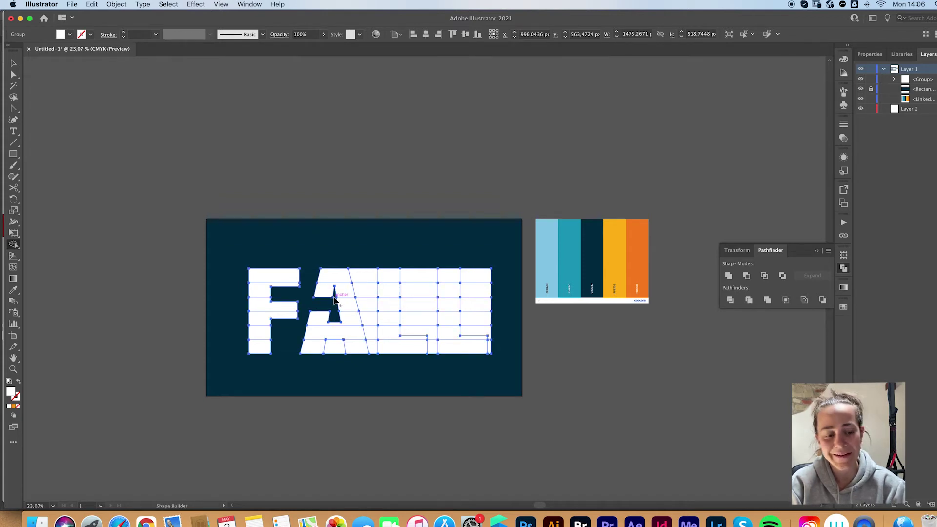
pyautogui.press('super+z')
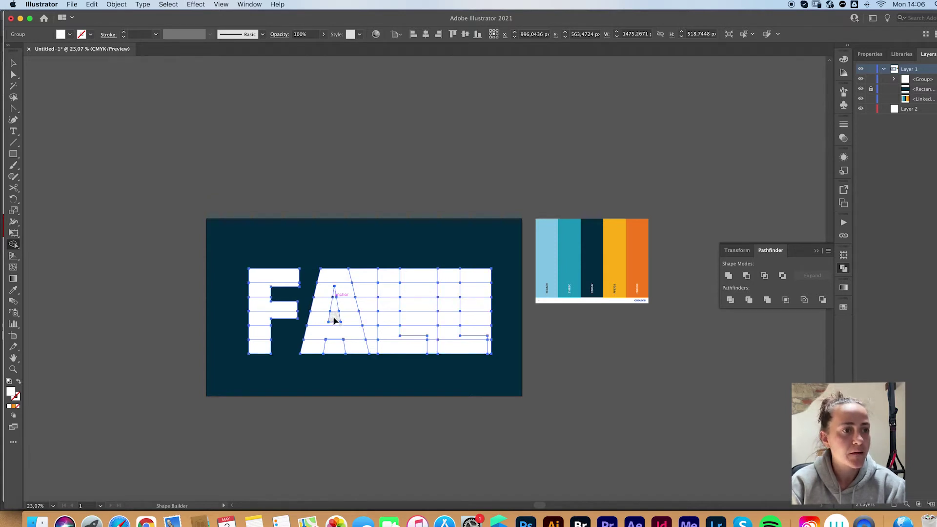
pyautogui.moveTo(335, 320); pyautogui.dragTo(335, 302)
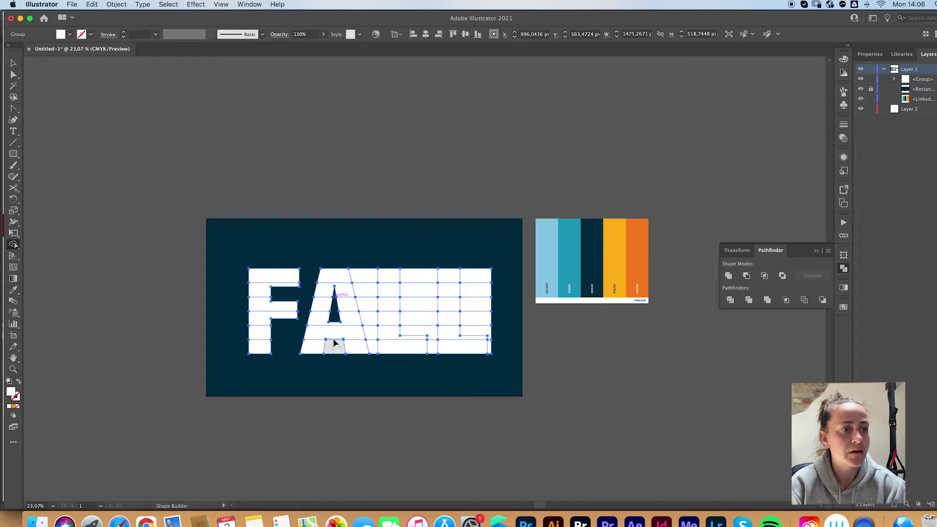
pyautogui.keyDown('alt'); pyautogui.click(334, 346); pyautogui.keyUp('alt')
pyautogui.moveTo(373, 272); pyautogui.dragTo(374, 352)
pyautogui.moveTo(423, 271); pyautogui.dragTo(432, 352)
pyautogui.moveTo(476, 272); pyautogui.dragTo(491, 351)
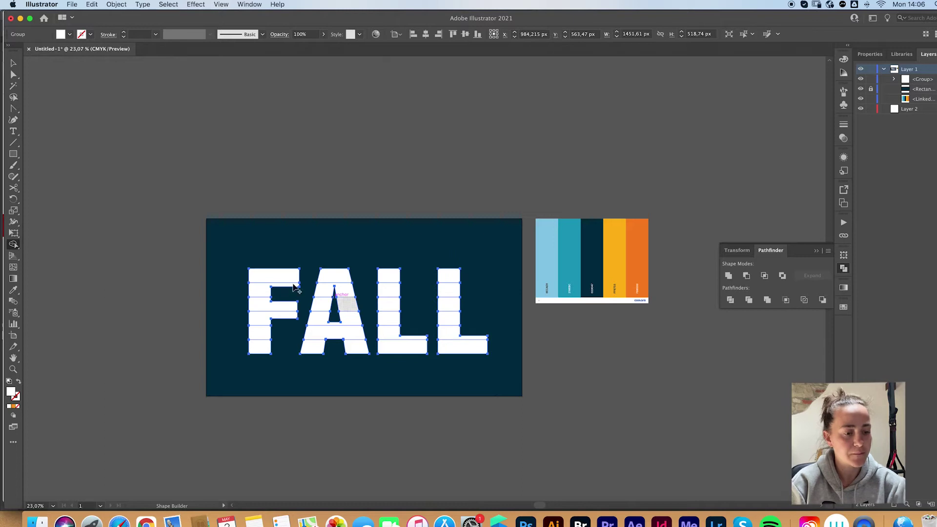
pyautogui.press('v')
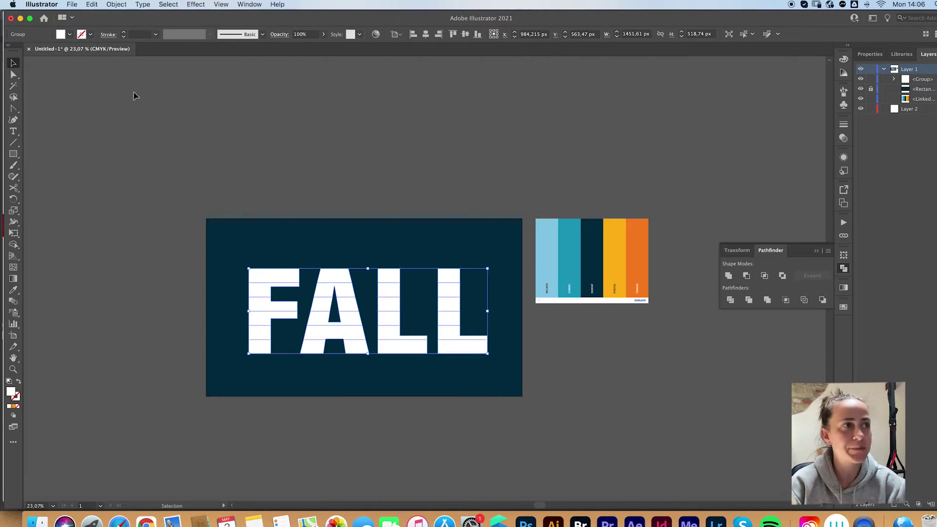
# - Ungroup the remaining FALL pieces into separate paths
pyautogui.click(108, 4)
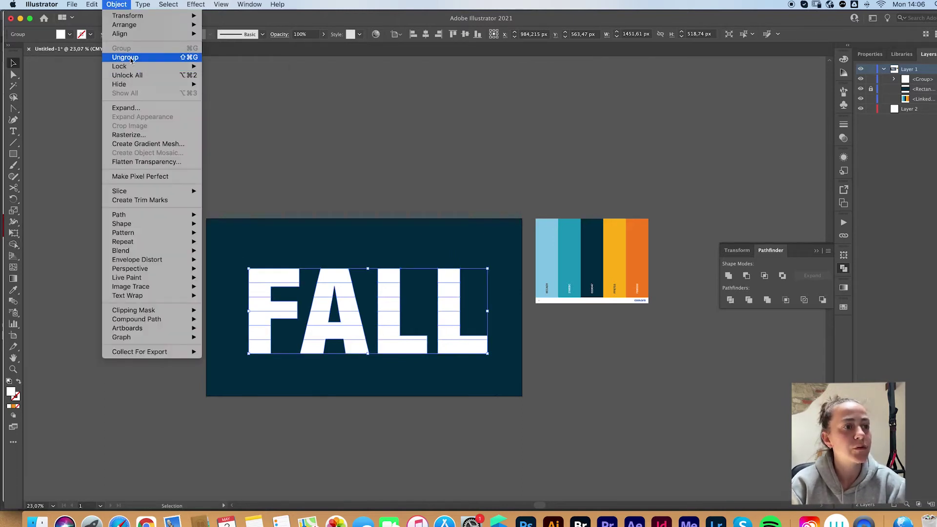
pyautogui.click(125, 57)
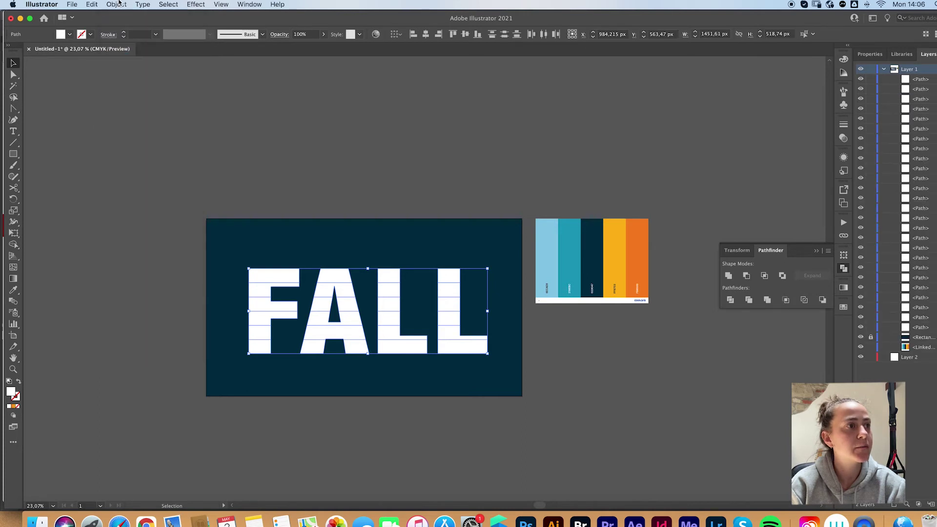
pyautogui.click(117, 4)
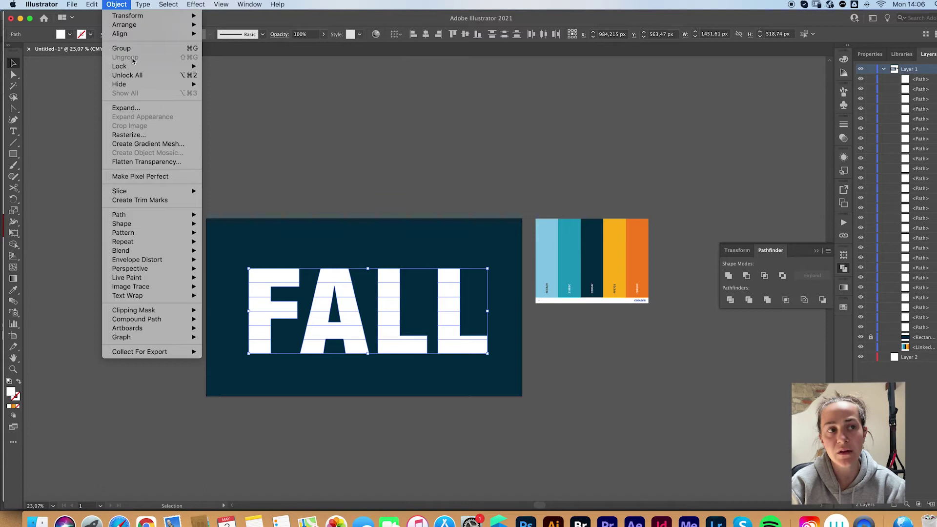
pyautogui.click(69, 66)
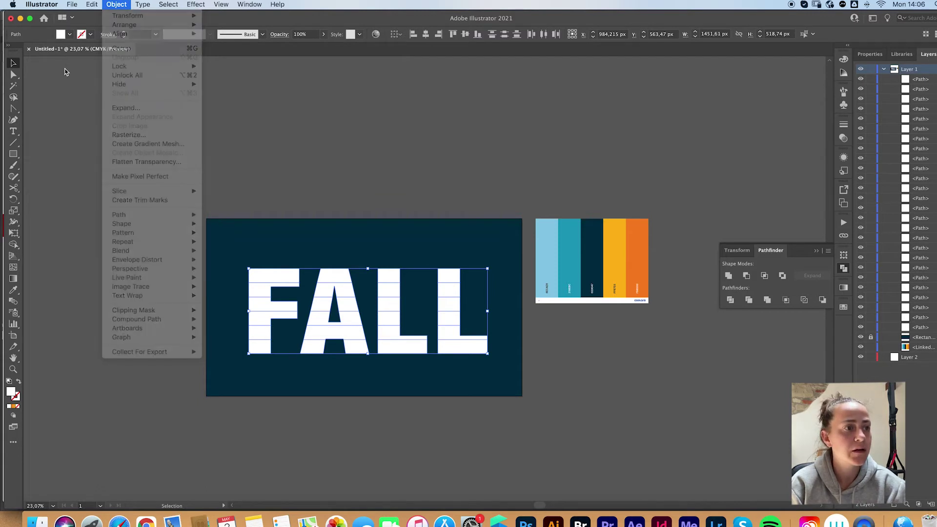
# - Select alternating horizontal strips of the FALL letters
pyautogui.click(236, 273)
pyautogui.moveTo(230, 255); pyautogui.dragTo(481, 283)
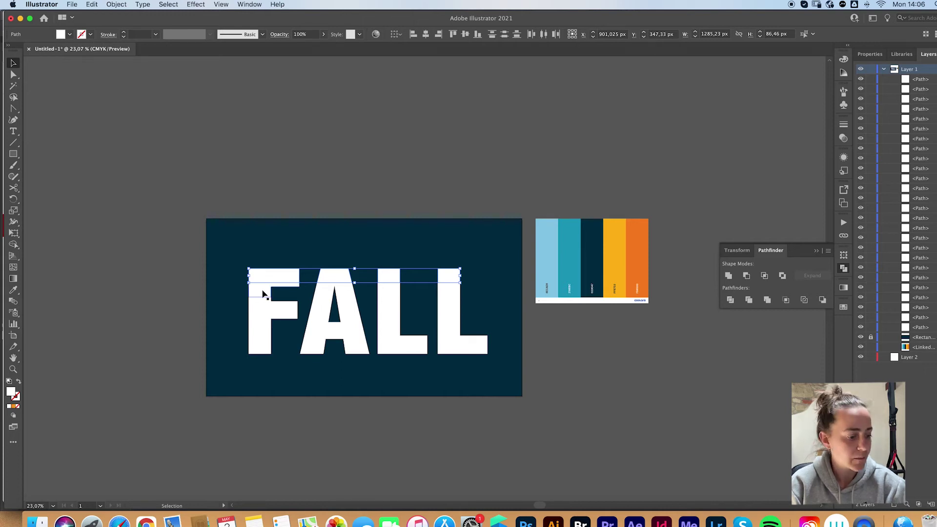
pyautogui.moveTo(241, 303); pyautogui.dragTo(482, 306)
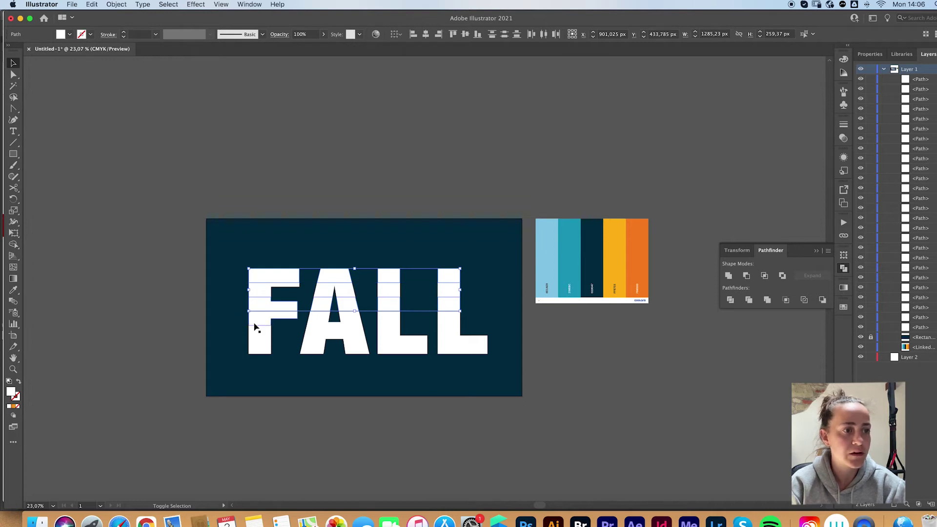
pyautogui.moveTo(236, 331); pyautogui.dragTo(484, 334)
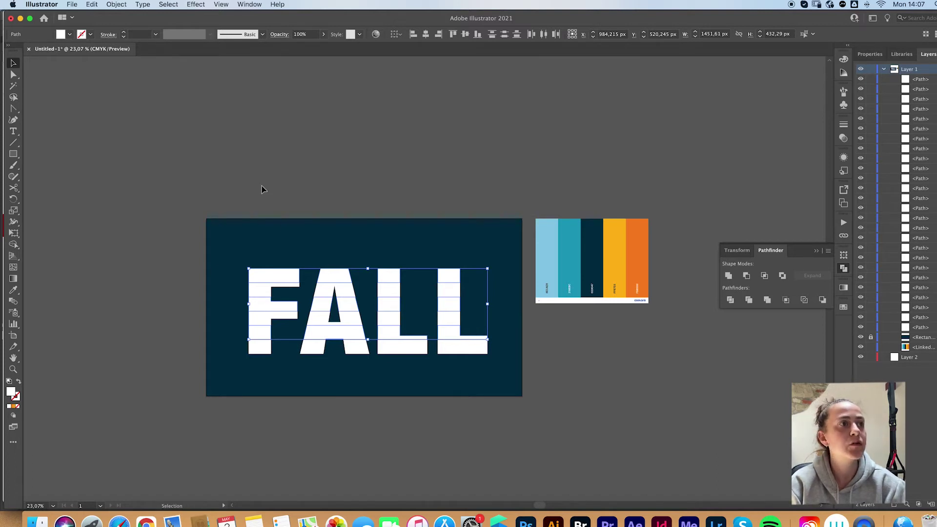
# - Apply a 3D Rotate effect with the Isometric Top preset to the selected strips
pyautogui.click(195, 4)
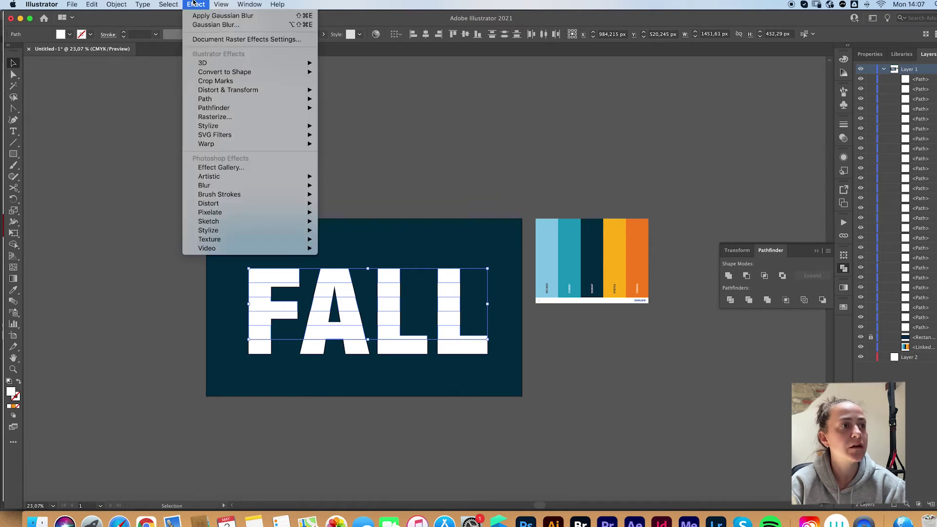
pyautogui.moveTo(209, 66)
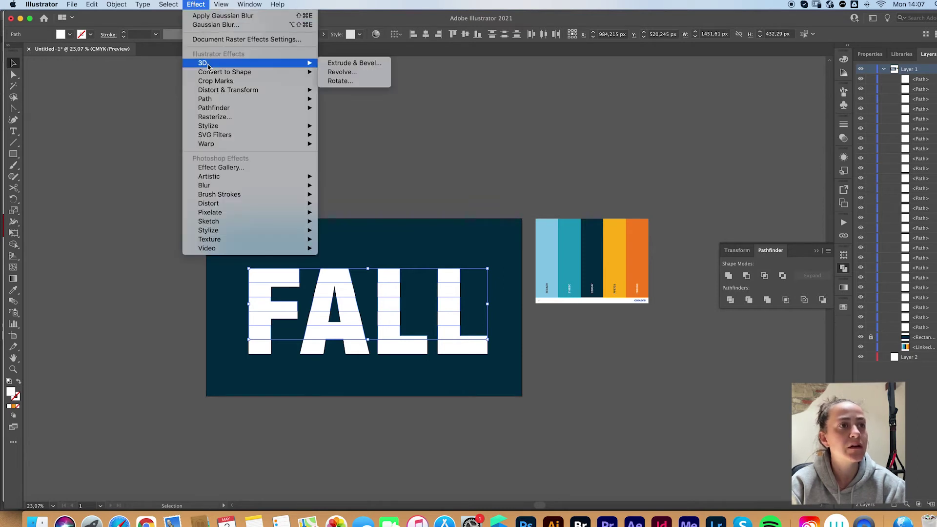
pyautogui.click(341, 82)
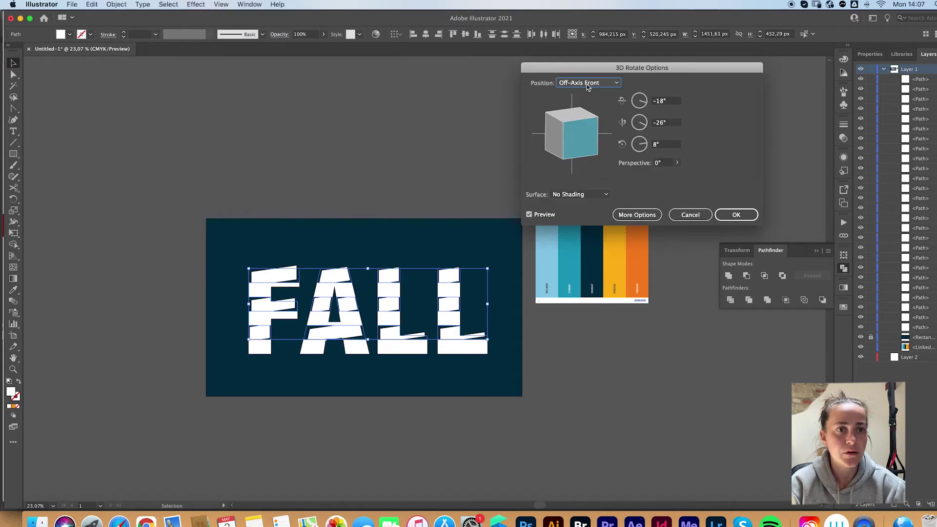
pyautogui.click(587, 83)
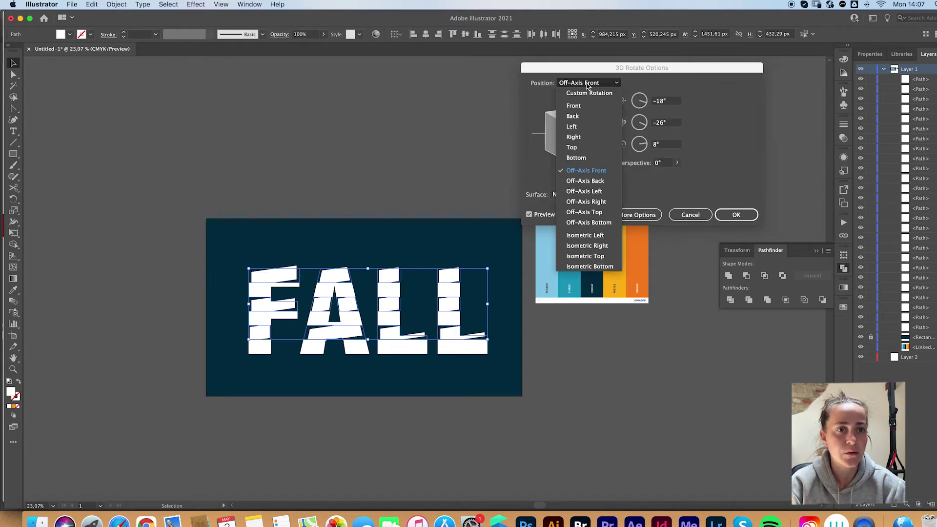
pyautogui.click(595, 258)
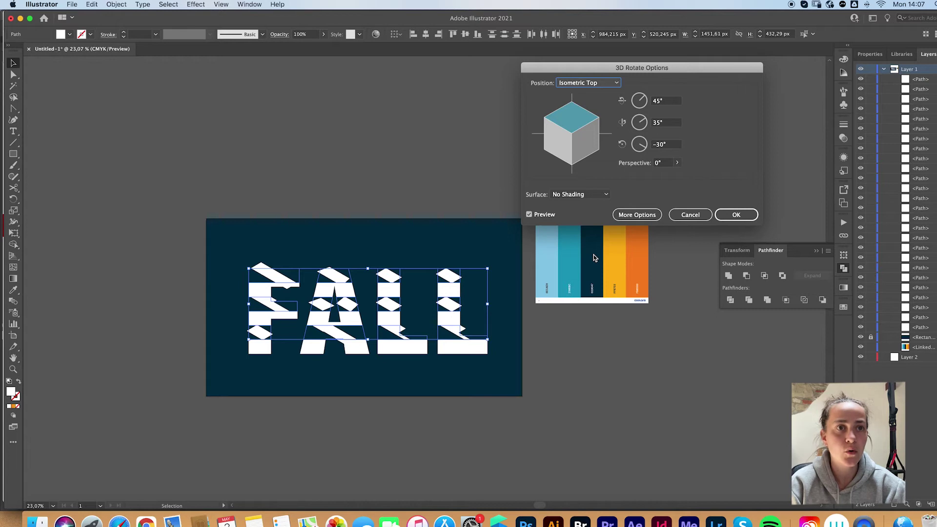
pyautogui.click(593, 85)
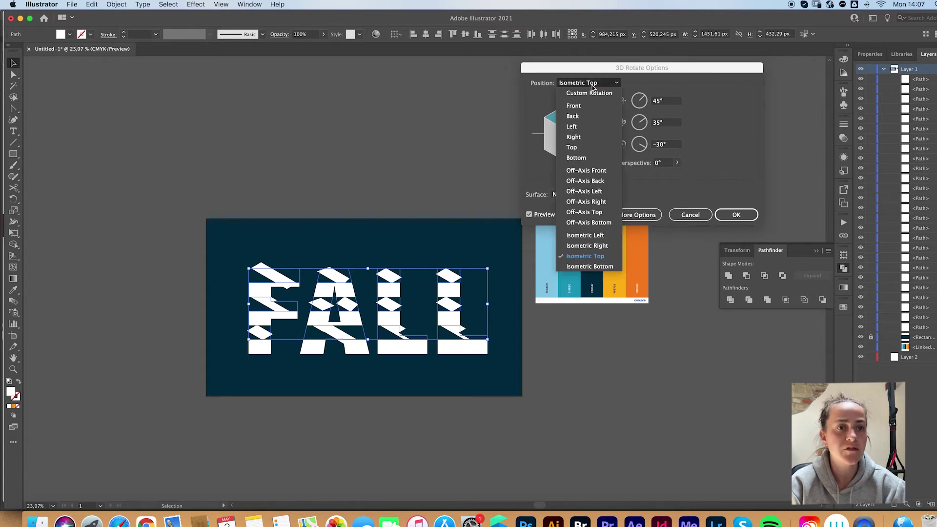
pyautogui.click(585, 237)
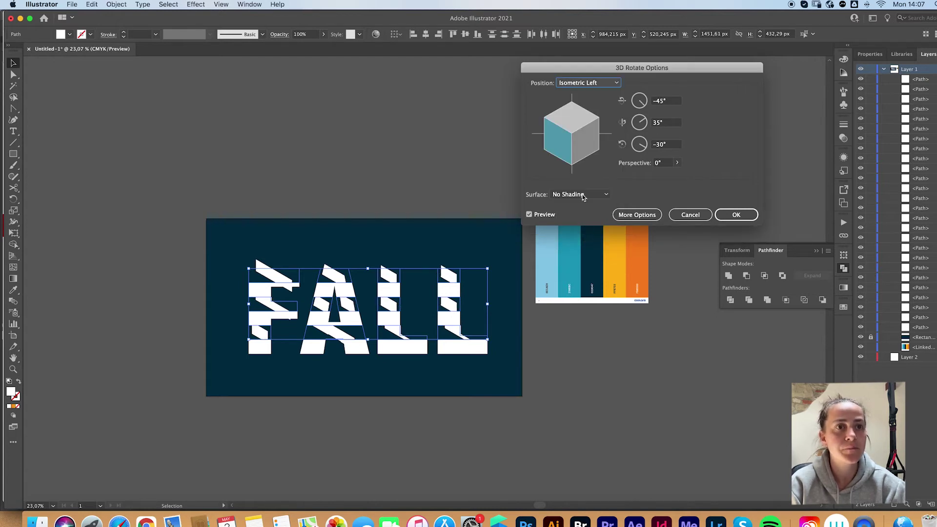
pyautogui.click(592, 84)
pyautogui.click(579, 260)
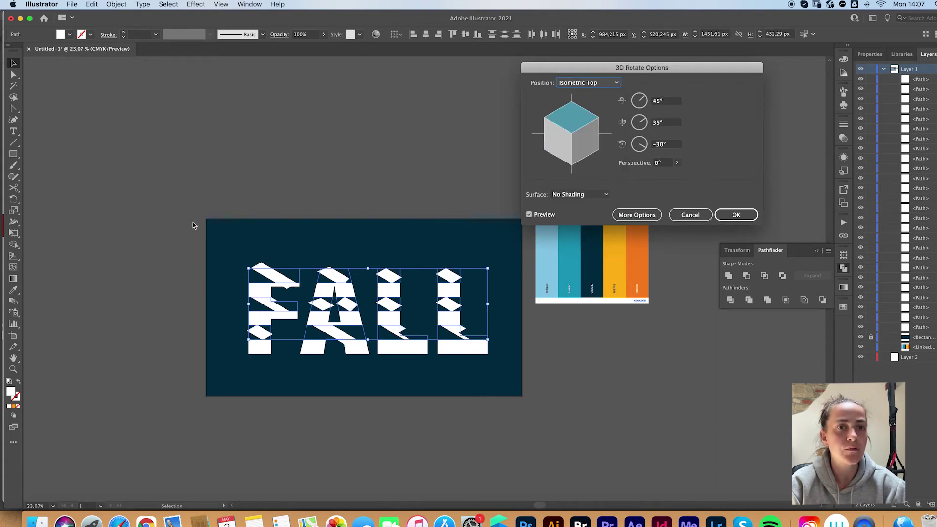
# - Confirm the Isometric Top rotation and select the remaining unrotated strips
pyautogui.click(736, 214)
pyautogui.click(163, 289)
pyautogui.moveTo(237, 288); pyautogui.dragTo(464, 293)
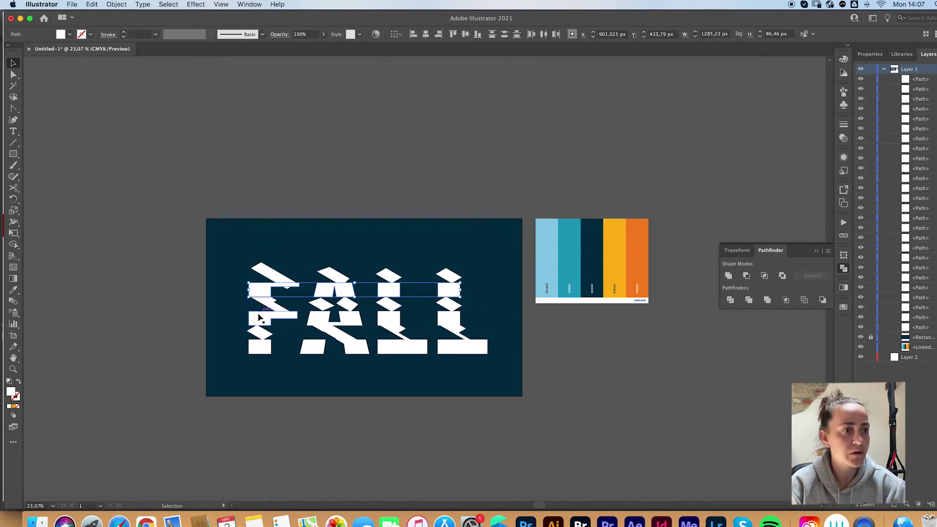
pyautogui.moveTo(234, 317); pyautogui.dragTo(481, 321)
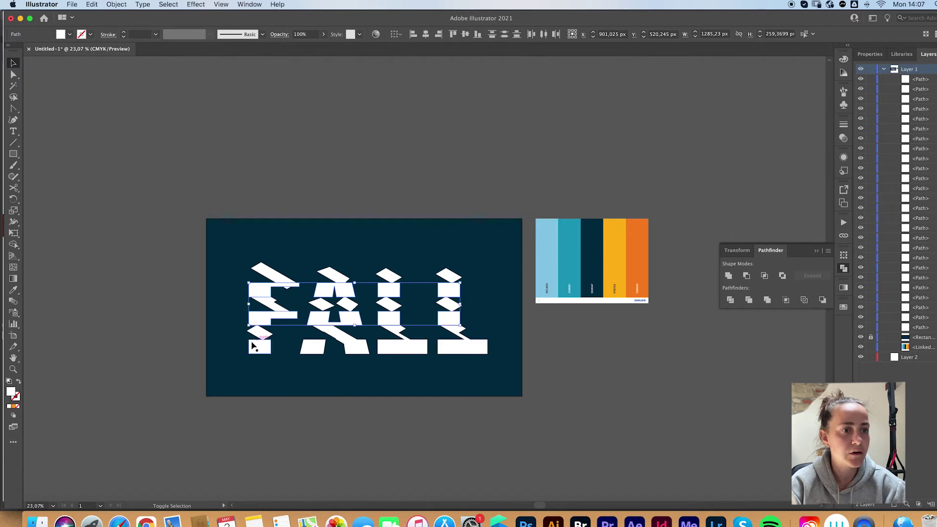
pyautogui.moveTo(232, 350); pyautogui.dragTo(513, 357)
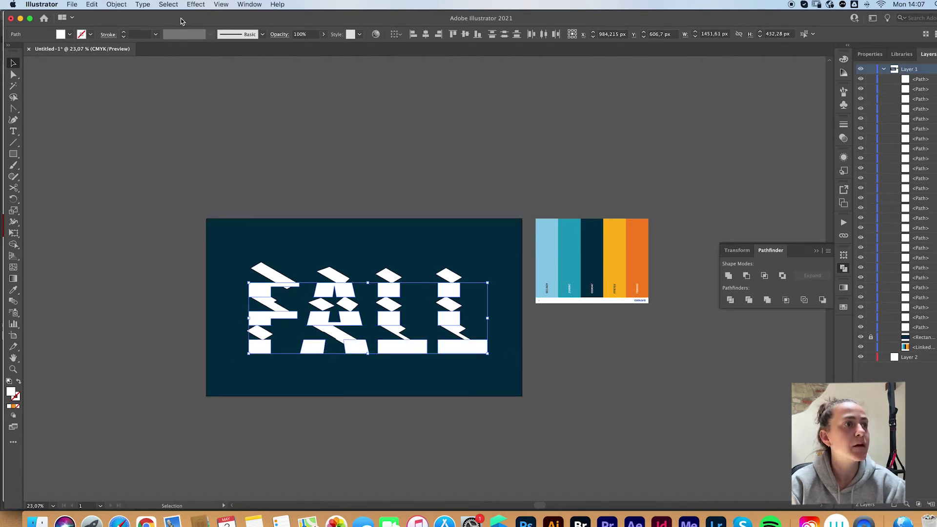
# - Apply a 3D Rotate Isometric Left preset (−45°, 35°, −30°) to those strips
pyautogui.click(194, 4)
pyautogui.moveTo(200, 63)
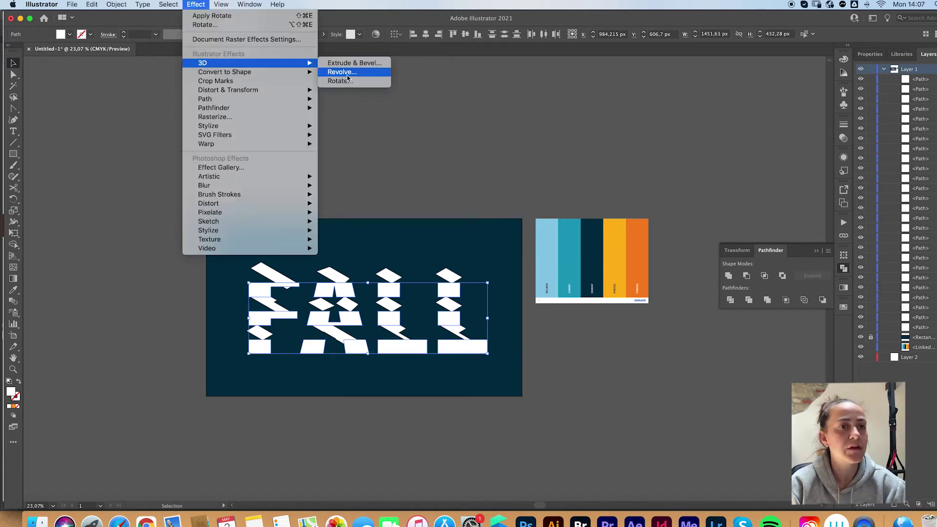
pyautogui.click(340, 81)
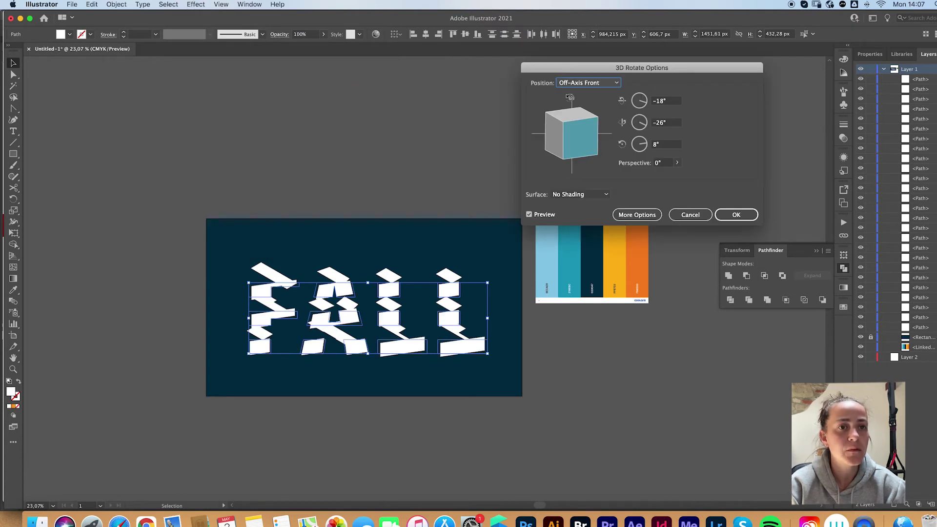
pyautogui.click(585, 84)
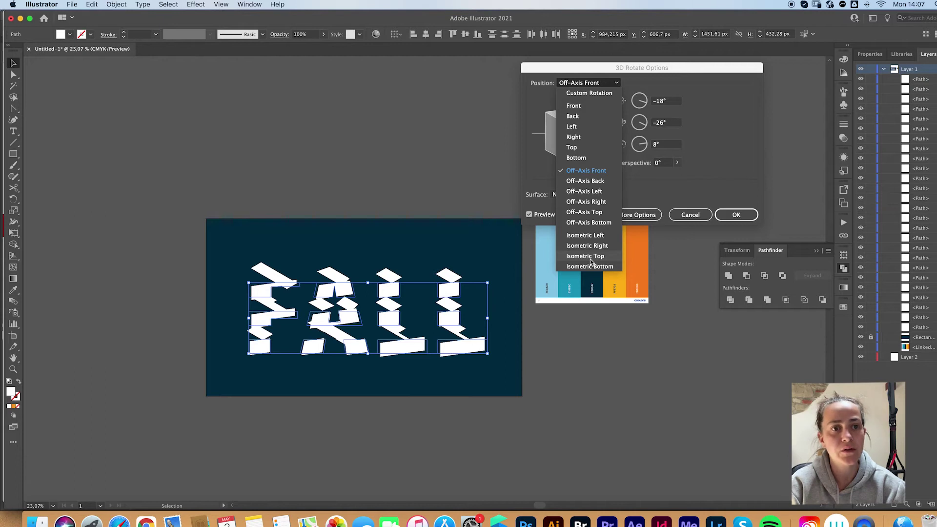
pyautogui.click(576, 236)
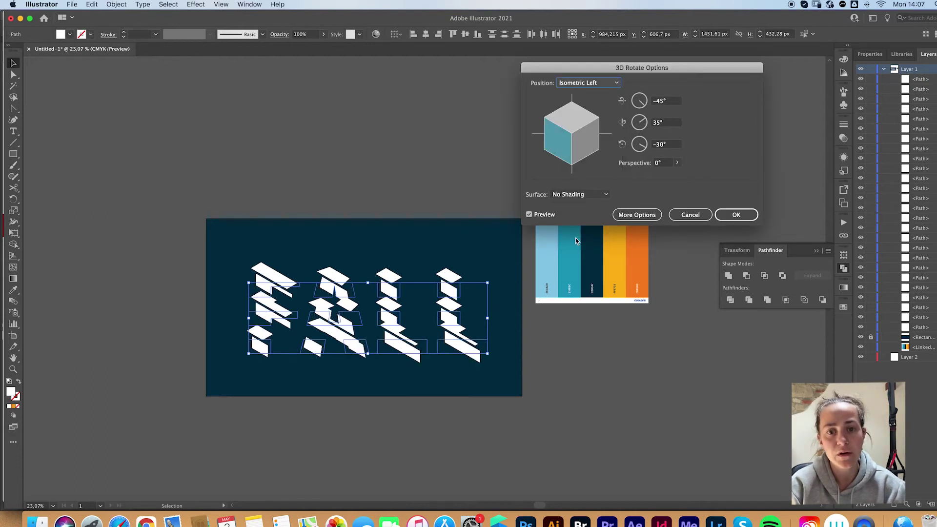
pyautogui.click(738, 215)
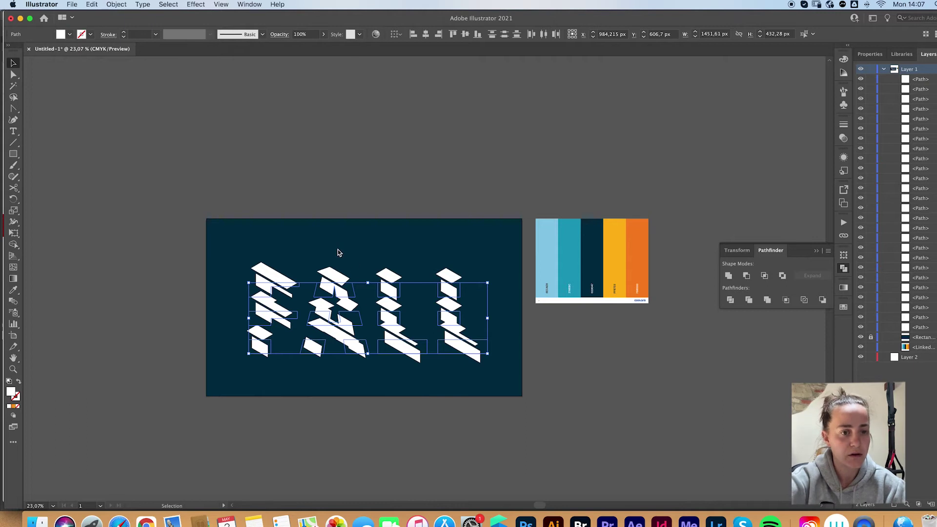
# - Nudge the rotated artwork into alignment with the arrow keys and zoom in on the letters
pyautogui.press('Up')
pyautogui.press('Up')
pyautogui.press('Up')
pyautogui.press('Up')
pyautogui.press('Up')
pyautogui.press('Up')
pyautogui.press('Up')
pyautogui.press('Up')
pyautogui.press('Up')
pyautogui.press('Up')
pyautogui.press('Up')
pyautogui.press('Up')
pyautogui.press('Up')
pyautogui.press('Up')
pyautogui.press('Up')
pyautogui.press('Up')
pyautogui.press('Up')
pyautogui.press('Up')
pyautogui.press('Up')
pyautogui.press('Up')
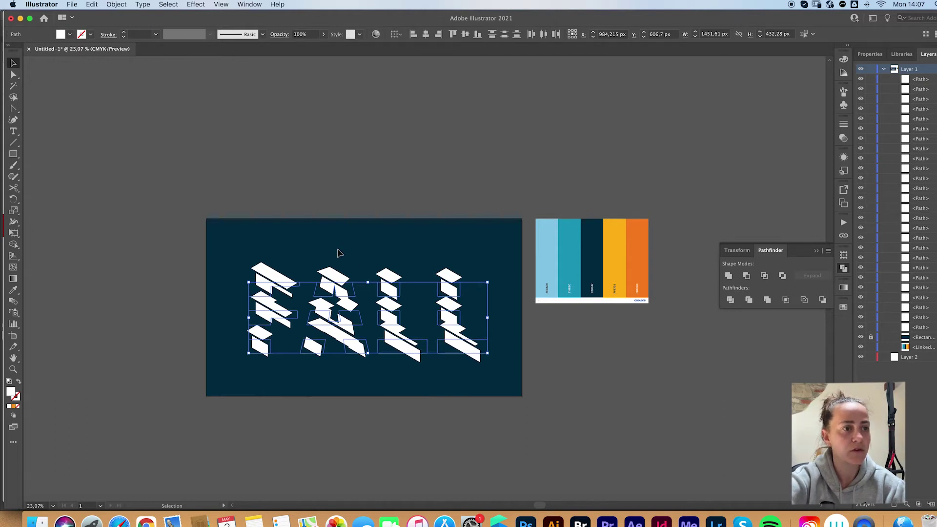
pyautogui.hotkey('shift', 'Up')
pyautogui.hotkey('shift', 'Left')
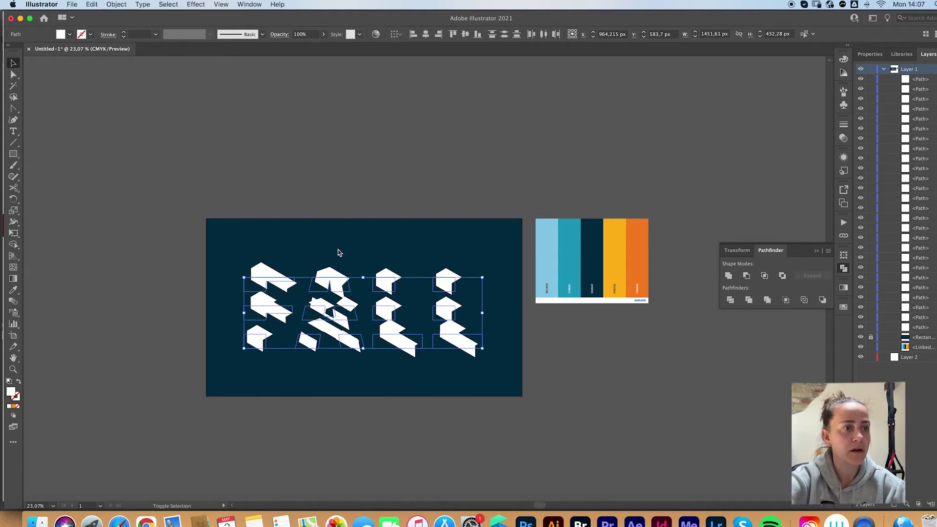
pyautogui.press('Down')
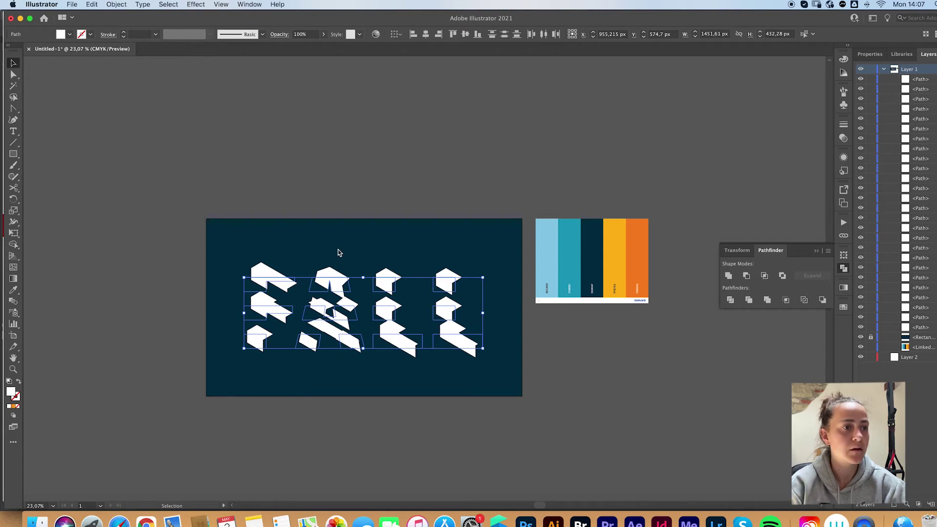
pyautogui.click(322, 250)
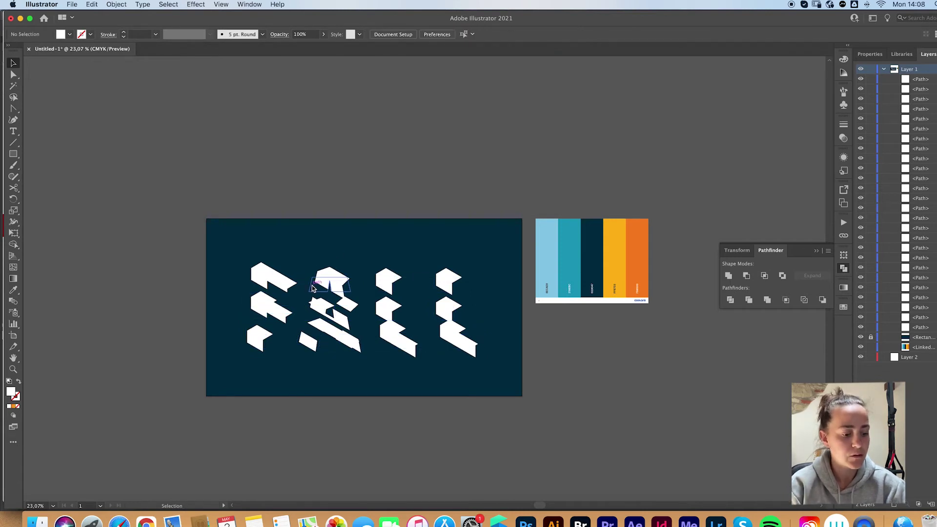
pyautogui.press('z')
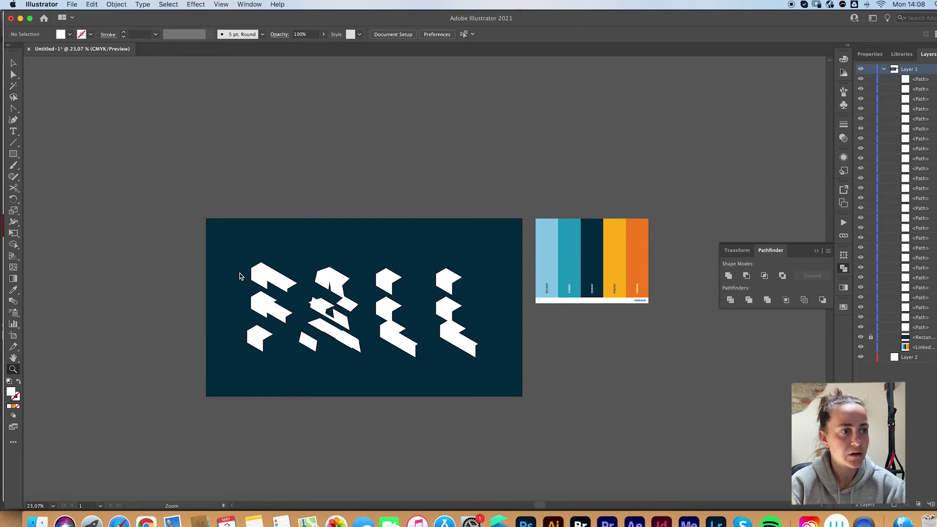
pyautogui.moveTo(236, 288); pyautogui.dragTo(345, 277)
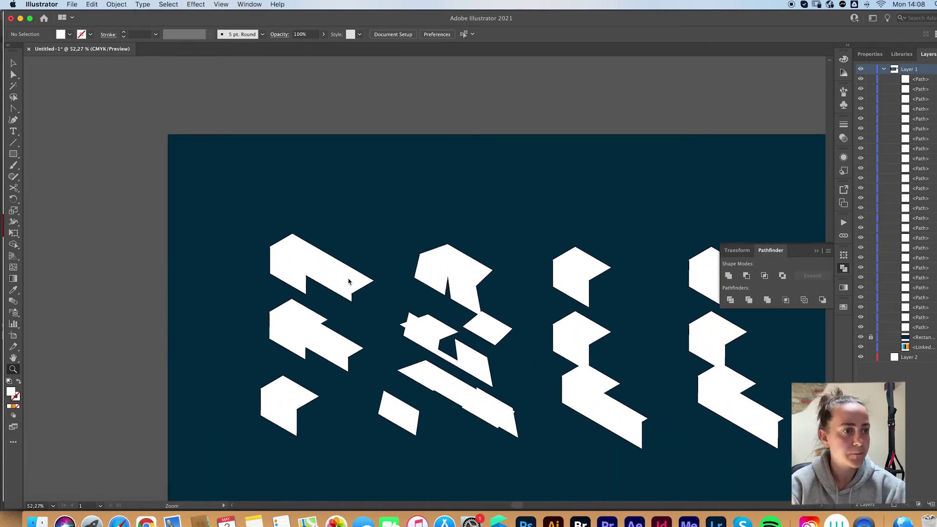
pyautogui.press('v')
# - Drag the loose parallelogram pieces into the F, A and first L to form solid stair-step letters
pyautogui.moveTo(283, 329)
pyautogui.mouseDown()
pyautogui.moveTo(303, 318)
pyautogui.moveTo(282, 285)
pyautogui.moveTo(289, 349)
pyautogui.moveTo(377, 343)
pyautogui.moveTo(288, 311)
pyautogui.mouseUp()
pyautogui.moveTo(293, 386); pyautogui.dragTo(261, 348)
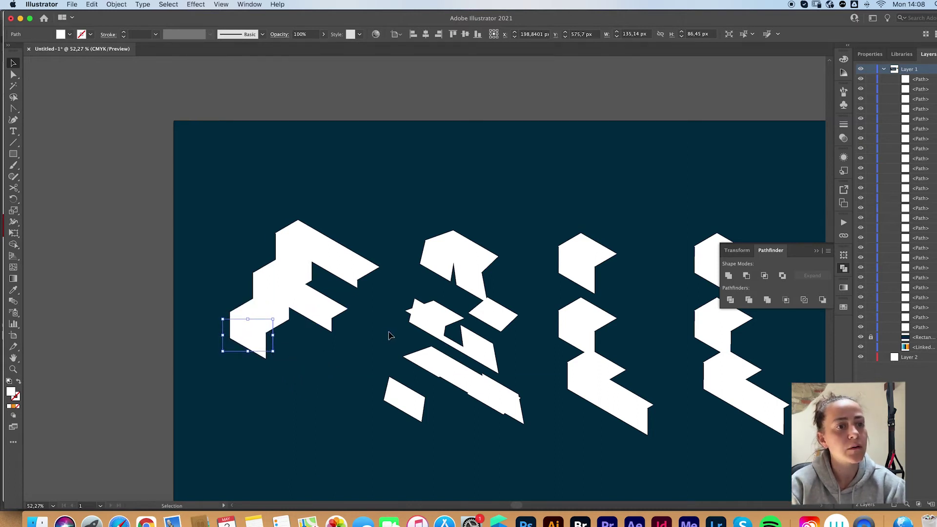
pyautogui.moveTo(498, 316); pyautogui.dragTo(466, 298)
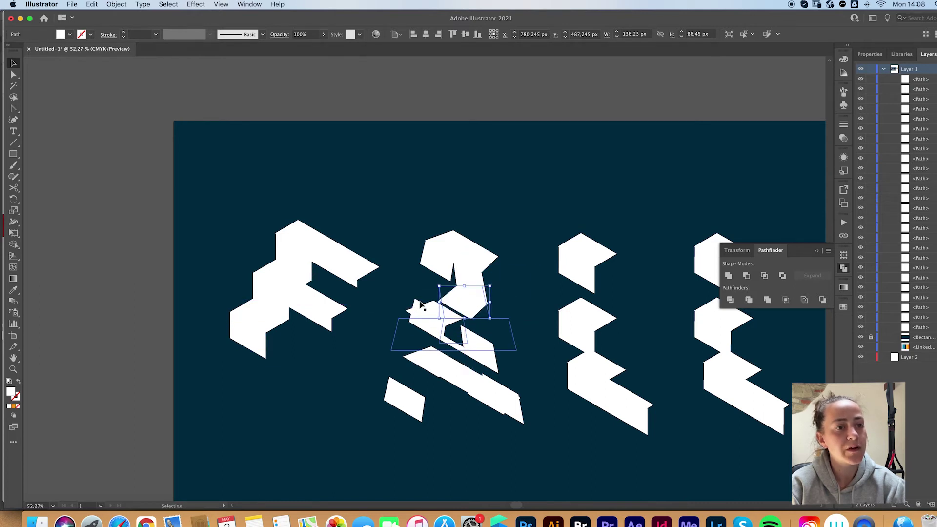
pyautogui.moveTo(424, 322); pyautogui.dragTo(415, 265)
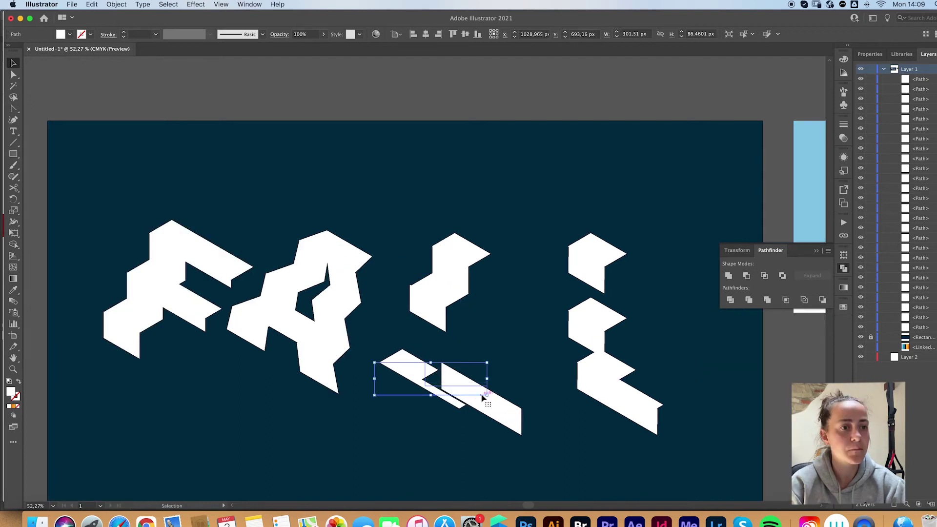
pyautogui.moveTo(415, 379); pyautogui.dragTo(418, 336)
pyautogui.moveTo(473, 392); pyautogui.dragTo(437, 366)
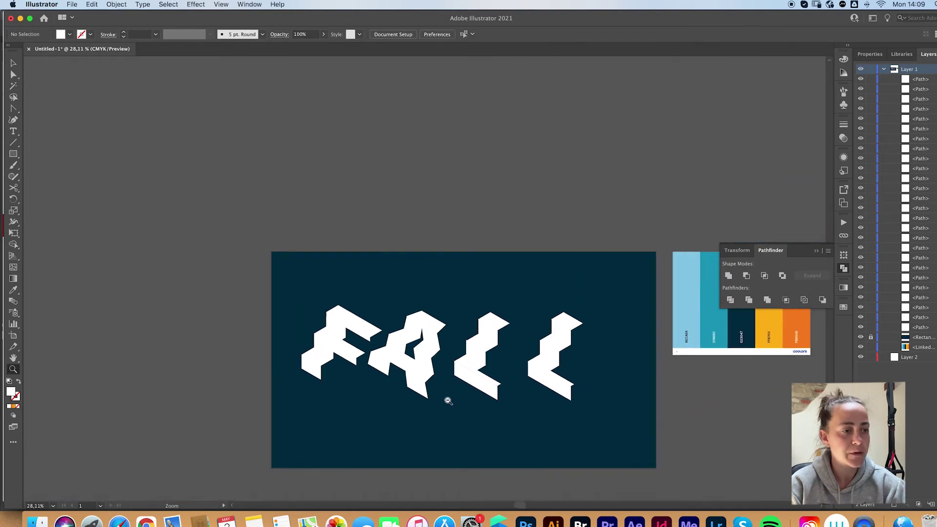
# - Select all the FALL letter pieces and move the word lower and further right
pyautogui.scroll(-3, 450, 404)
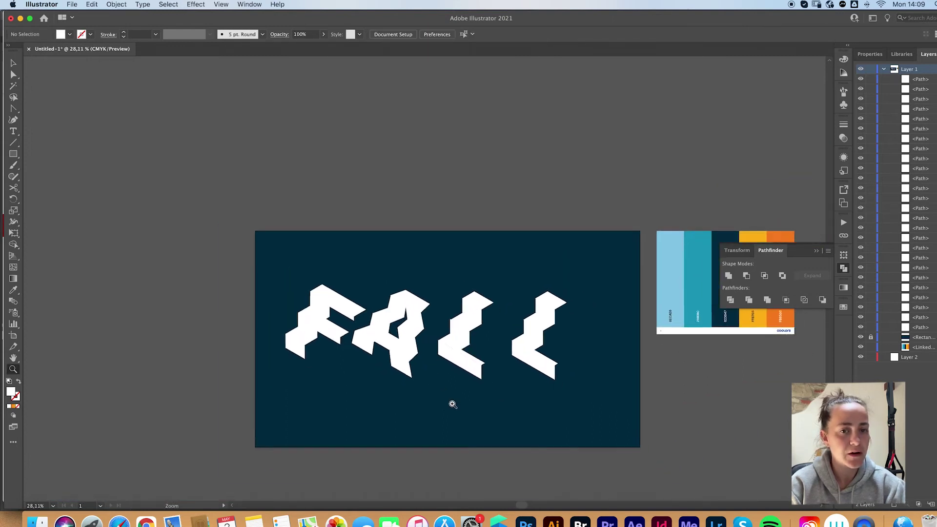
pyautogui.scroll(2, 451, 405)
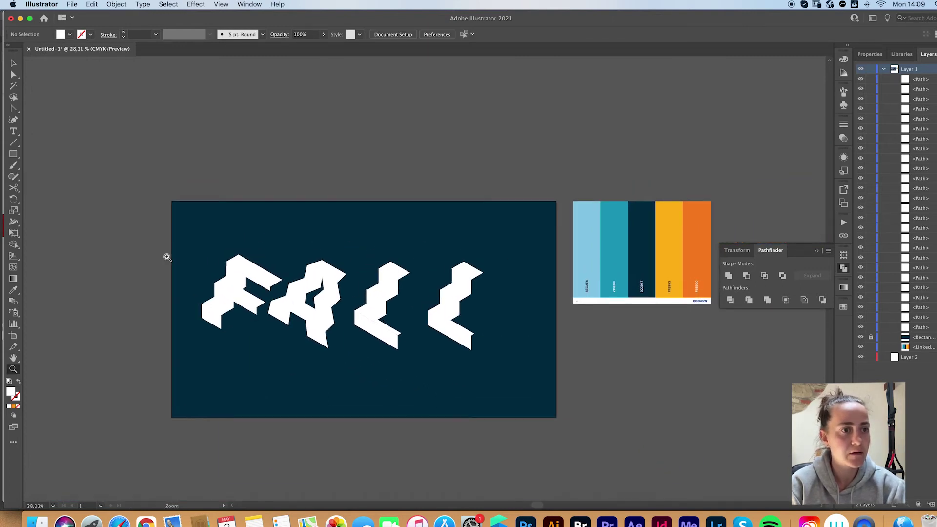
pyautogui.press('v')
pyautogui.moveTo(138, 217); pyautogui.dragTo(523, 386)
pyautogui.moveTo(374, 300); pyautogui.dragTo(376, 224)
pyautogui.click(376, 223)
# - Select the top faces of the F, A and both Ls together
pyautogui.click(286, 285)
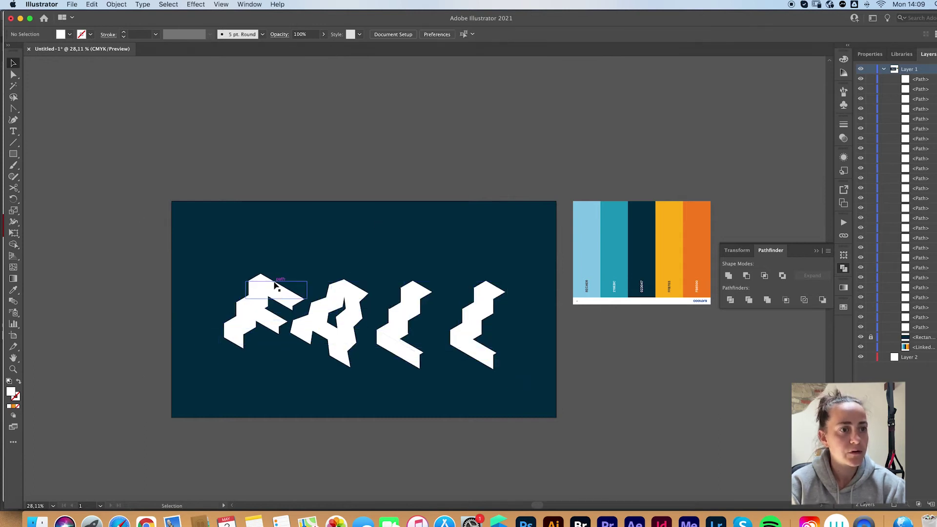
pyautogui.keyDown('shift'); pyautogui.click(349, 290); pyautogui.keyUp('shift')
pyautogui.keyDown('shift'); pyautogui.click(416, 291); pyautogui.keyUp('shift')
pyautogui.keyDown('shift'); pyautogui.click(488, 292); pyautogui.keyUp('shift')
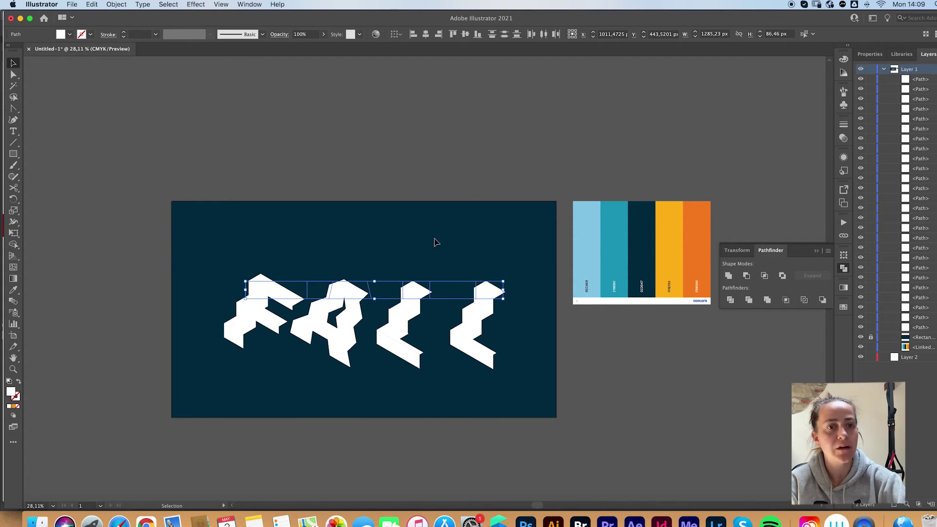
# - Fill the selected top faces with the palette yellow and the faces under each letter's top with orange
pyautogui.press('i')
pyautogui.click(672, 249)
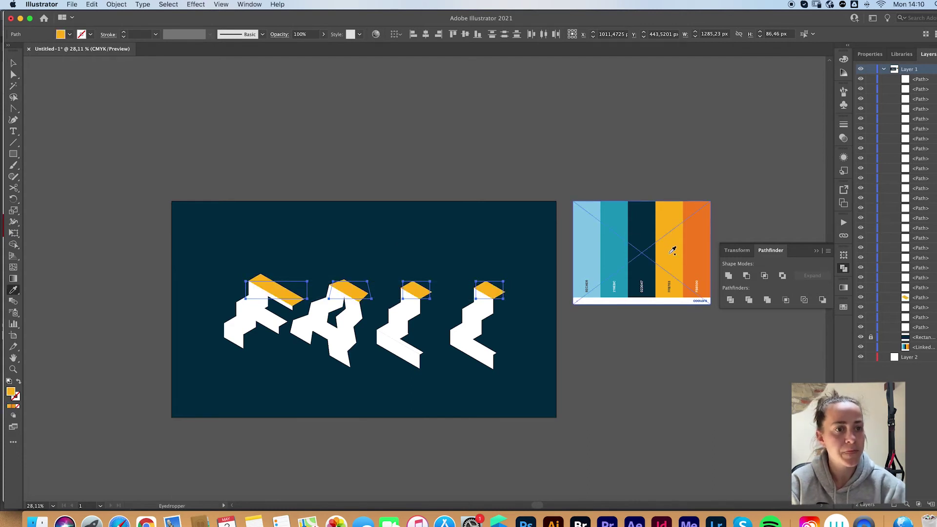
pyautogui.press('v')
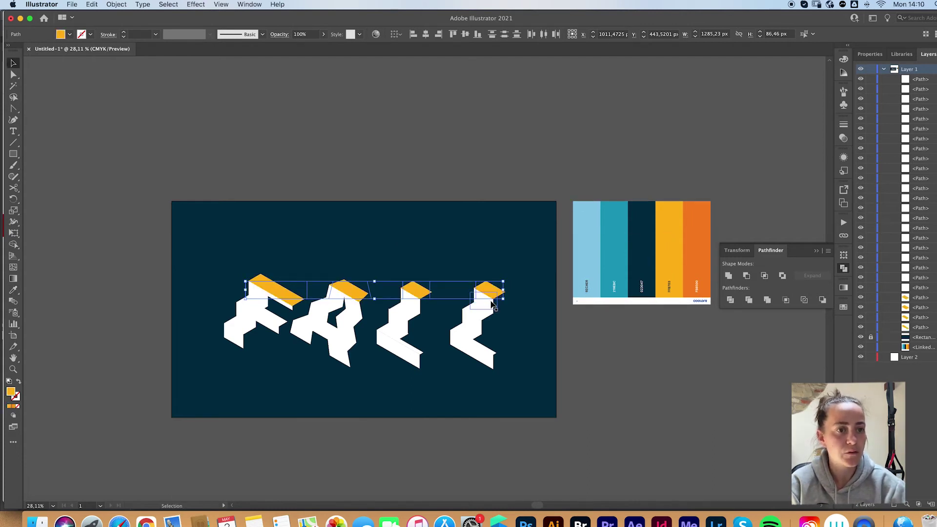
pyautogui.click(537, 309)
pyautogui.click(488, 305)
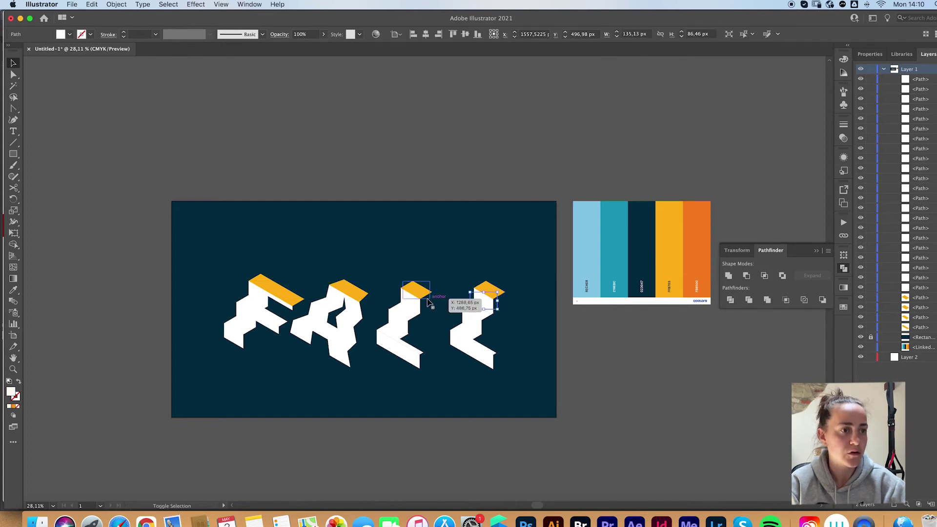
pyautogui.keyDown('shift'); pyautogui.click(423, 307); pyautogui.keyUp('shift')
pyautogui.keyDown('shift'); pyautogui.click(347, 304); pyautogui.keyUp('shift')
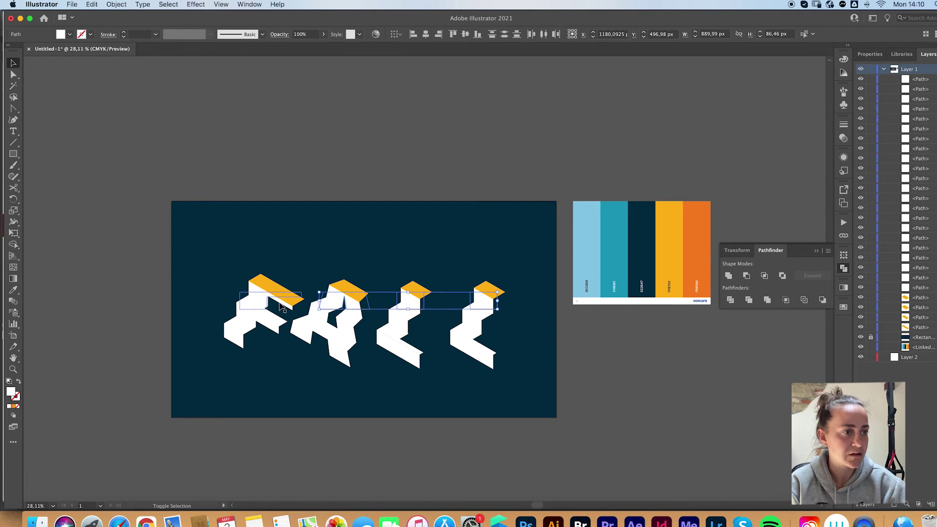
pyautogui.keyDown('shift'); pyautogui.click(251, 288); pyautogui.keyUp('shift')
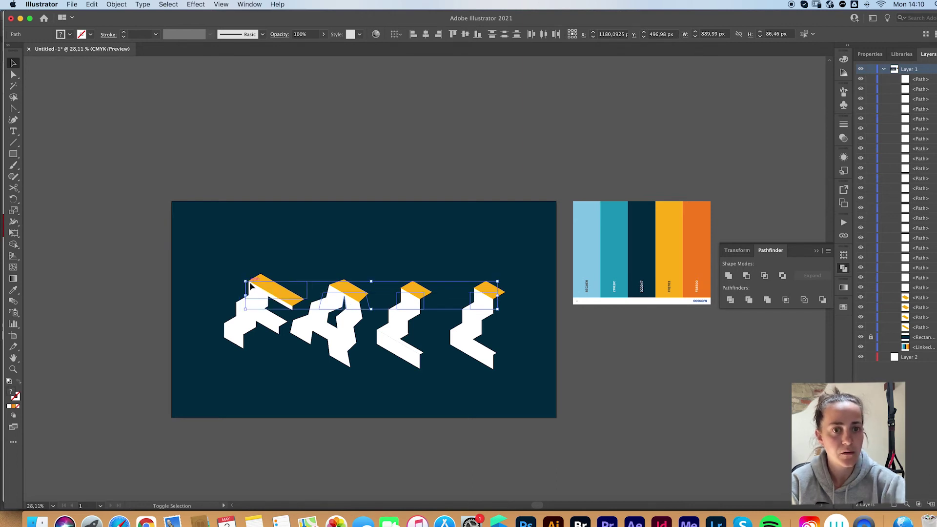
pyautogui.press('i')
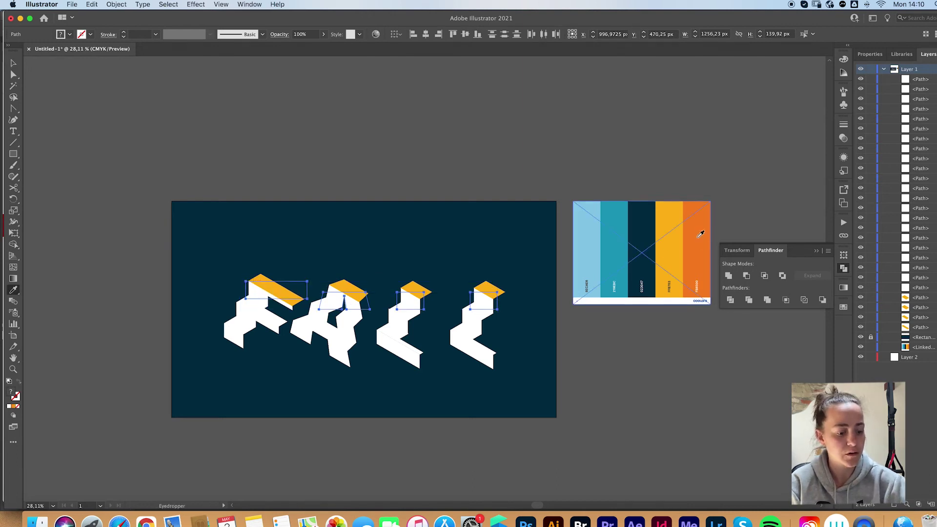
pyautogui.click(702, 237)
pyautogui.click(698, 243)
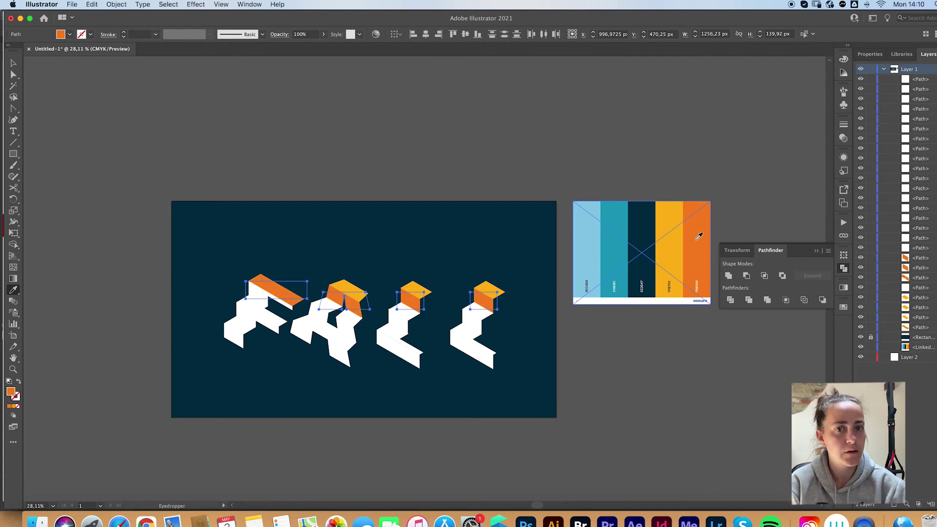
pyautogui.press('v')
# - Give the first letter's top the second letter's yellow and its face beneath the fourth letter's orange
pyautogui.click(210, 241)
pyautogui.click(268, 283)
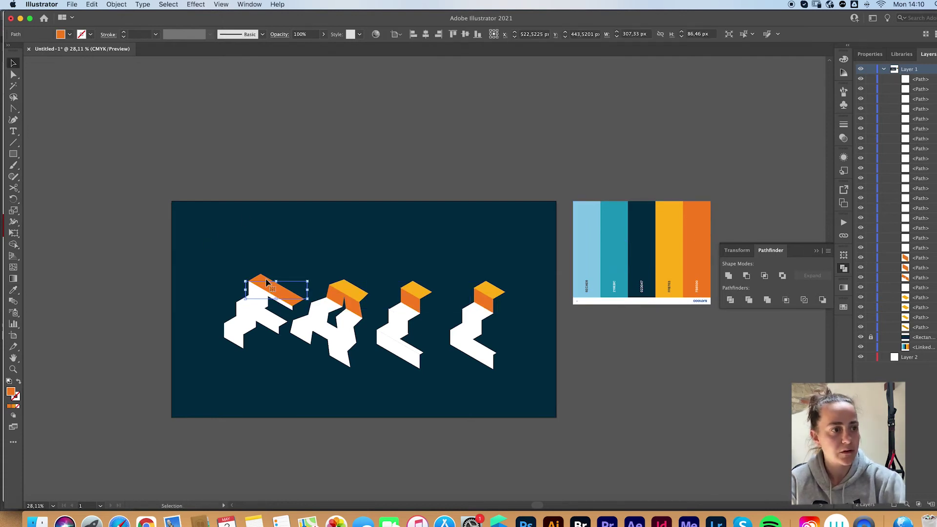
pyautogui.press('i')
pyautogui.click(359, 285)
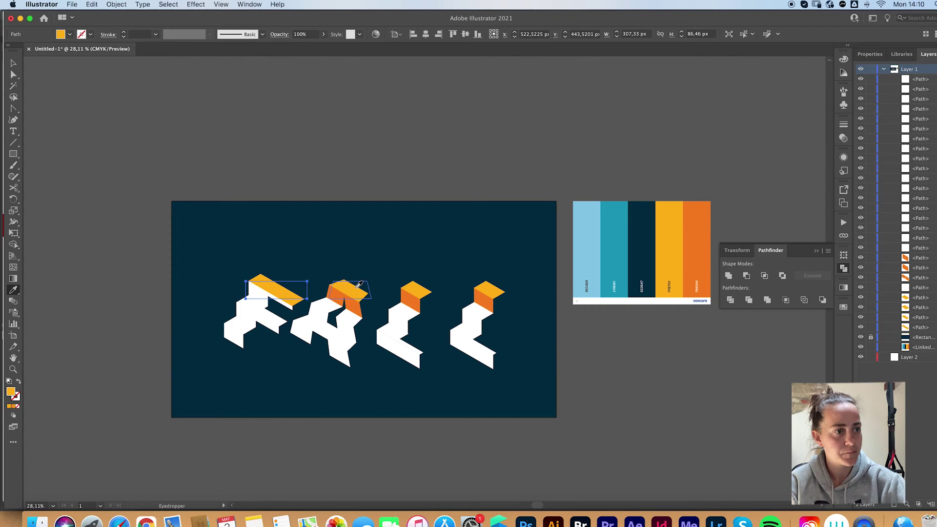
pyautogui.press('v')
pyautogui.click(214, 278)
pyautogui.click(251, 298)
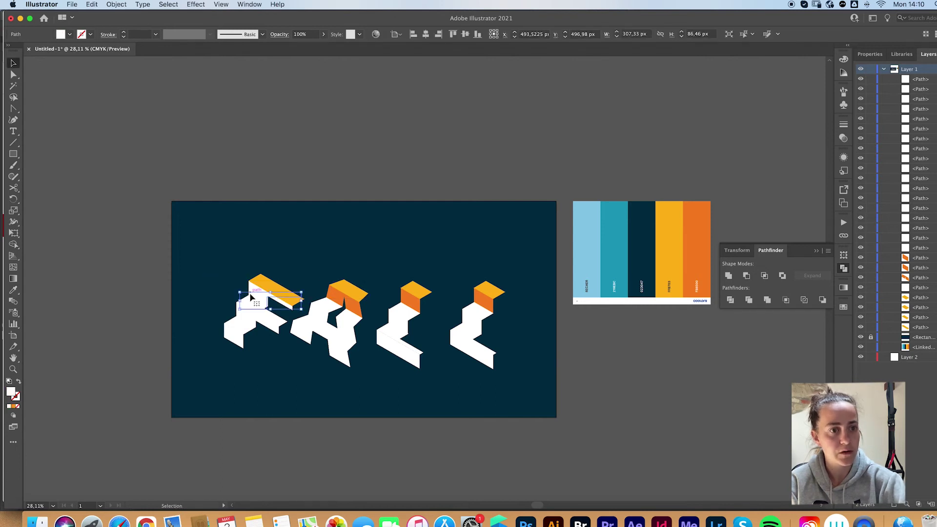
pyautogui.press('u')
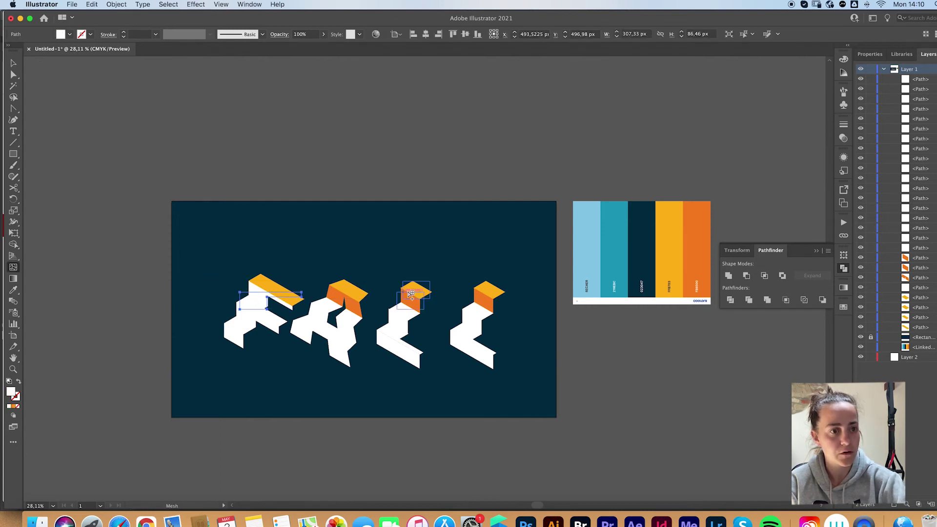
pyautogui.press('i')
pyautogui.click(485, 303)
pyautogui.press('v')
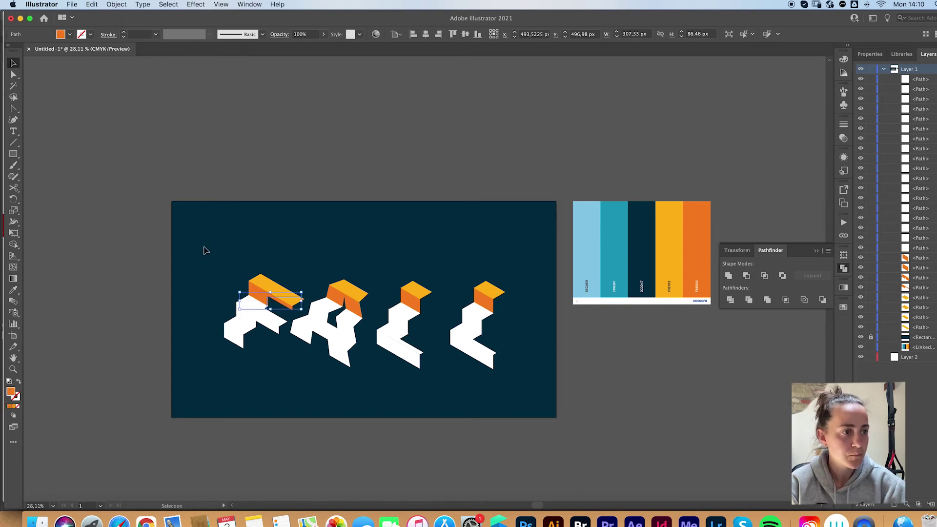
pyautogui.click(191, 254)
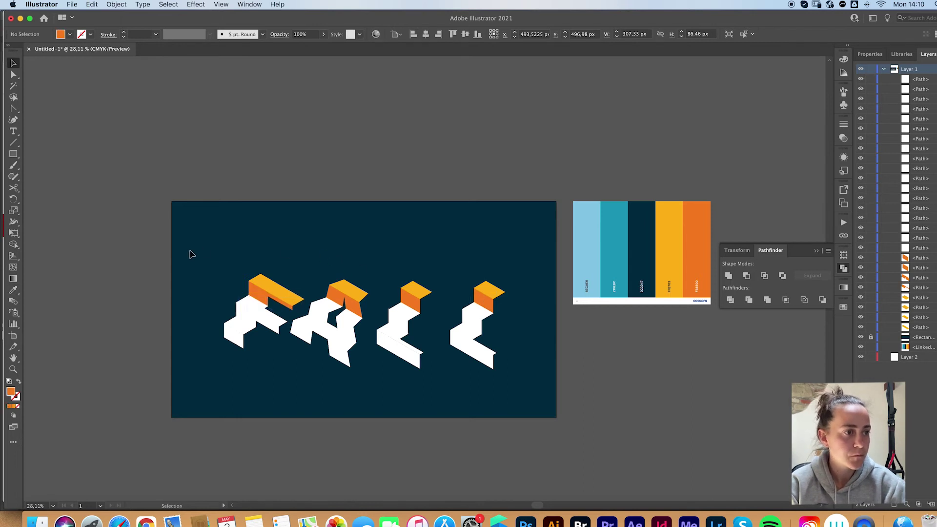
# - Colour the lower white faces of all four letters with the palette orange
pyautogui.click(239, 343)
pyautogui.keyDown('shift'); pyautogui.click(310, 348); pyautogui.keyUp('shift')
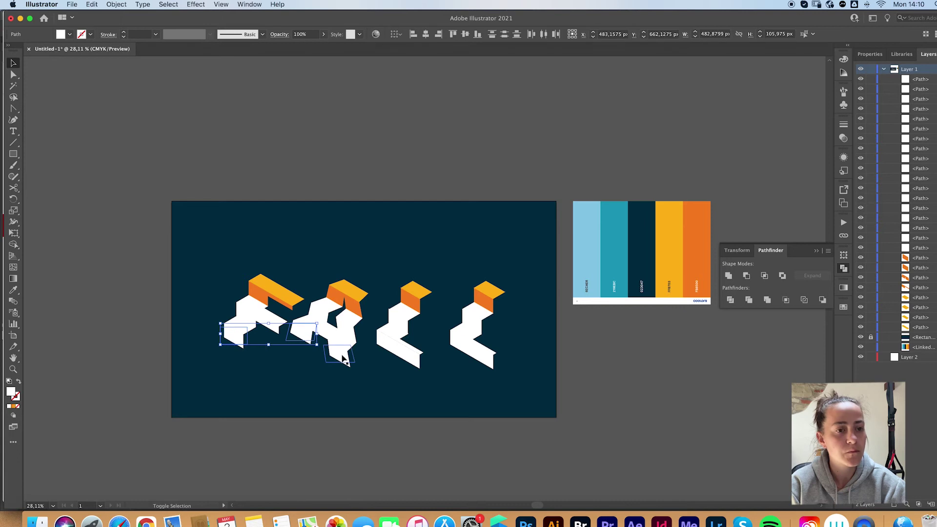
pyautogui.keyDown('shift'); pyautogui.click(344, 361); pyautogui.keyUp('shift')
pyautogui.keyDown('shift'); pyautogui.click(418, 361); pyautogui.keyUp('shift')
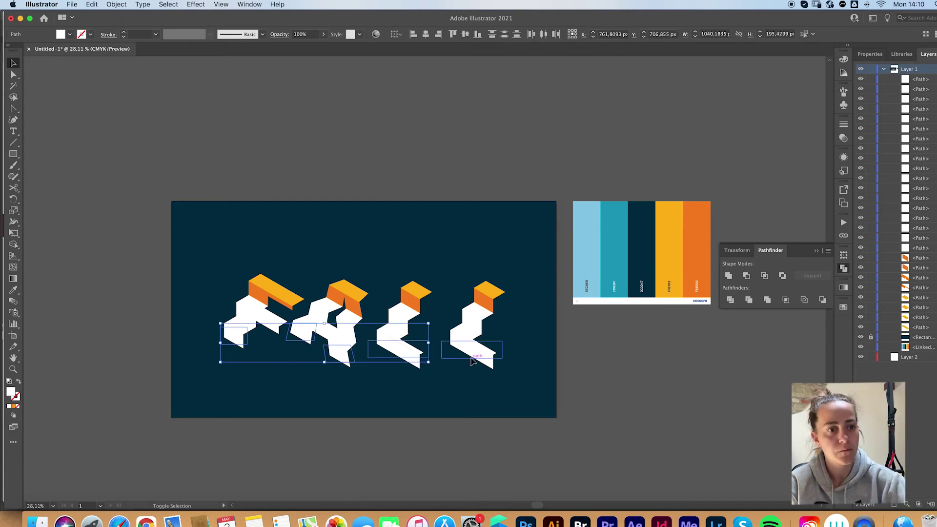
pyautogui.keyDown('shift'); pyautogui.click(471, 359); pyautogui.keyUp('shift')
pyautogui.press('i')
pyautogui.click(669, 250)
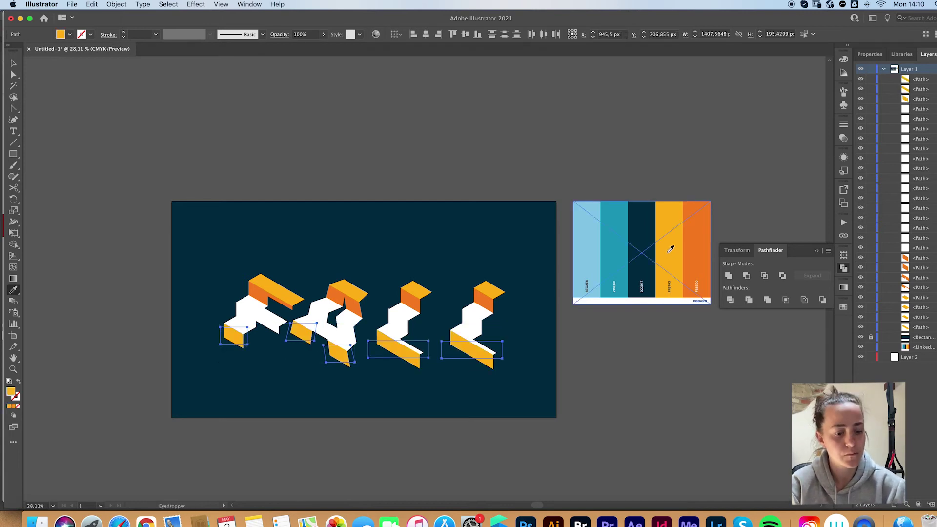
pyautogui.click(698, 251)
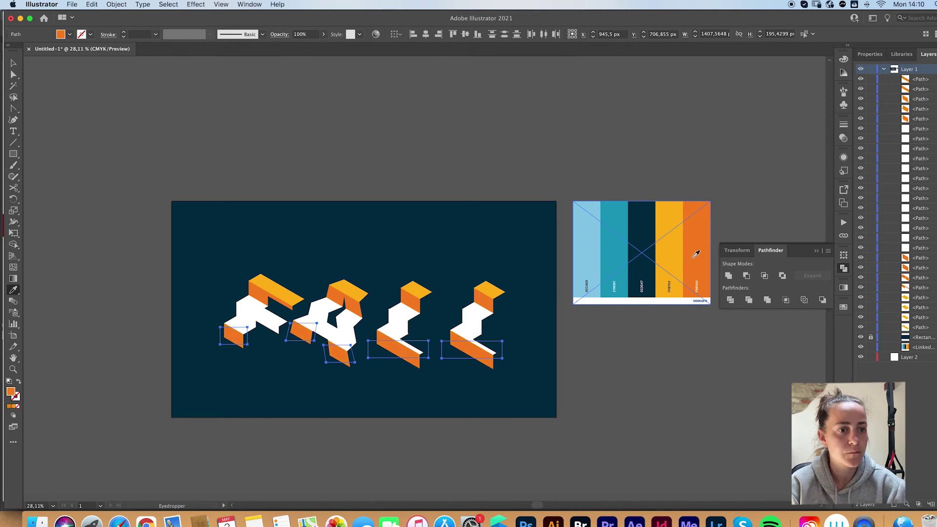
pyautogui.press('v')
# - Colour the middle white faces of all four letters with the palette yellow
pyautogui.click(549, 363)
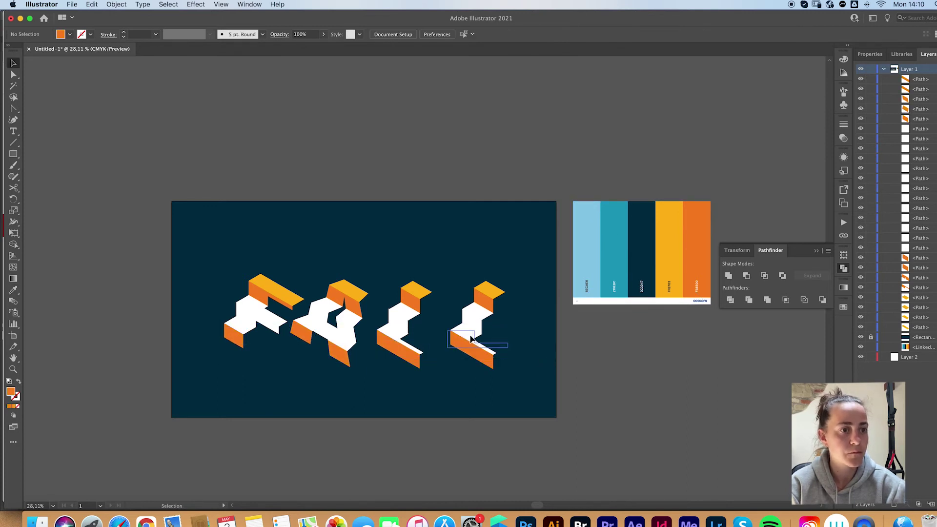
pyautogui.click(472, 340)
pyautogui.keyDown('shift'); pyautogui.click(403, 338); pyautogui.keyUp('shift')
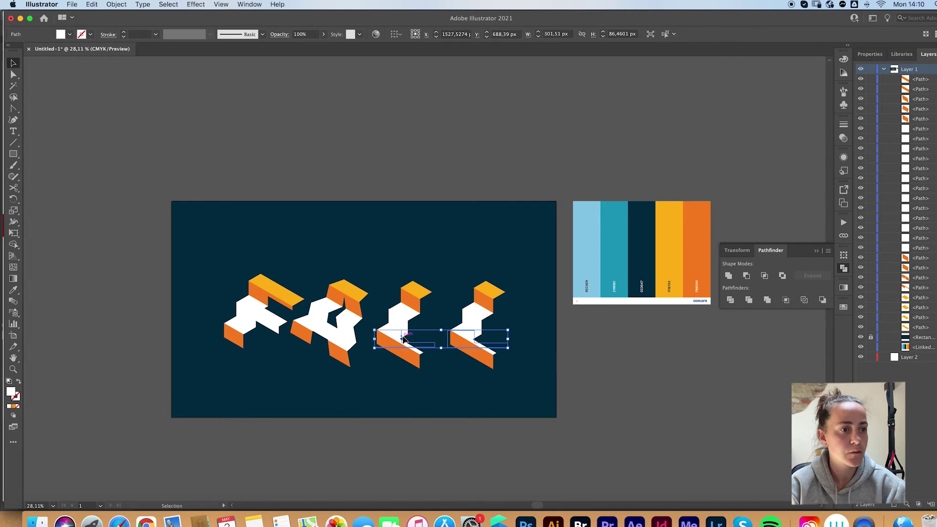
pyautogui.keyDown('shift'); pyautogui.click(318, 337); pyautogui.keyUp('shift')
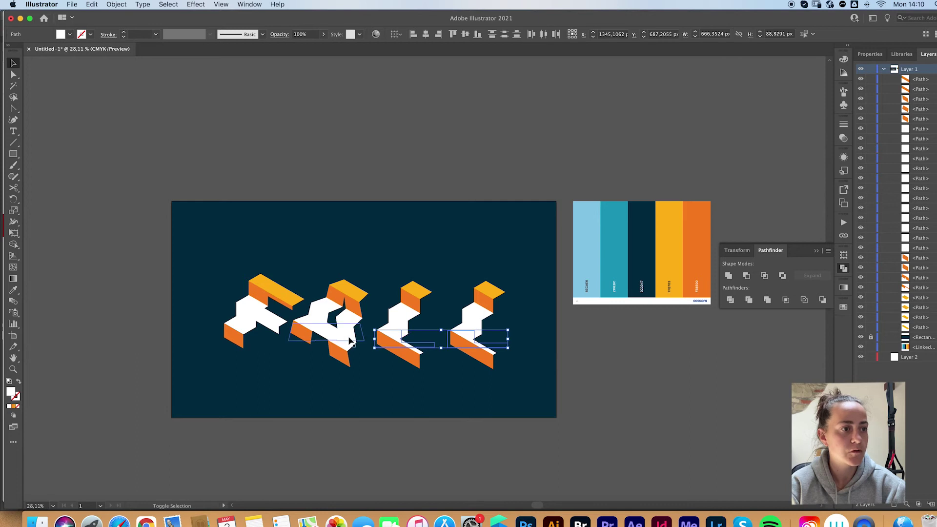
pyautogui.keyDown('shift'); pyautogui.click(248, 328); pyautogui.keyUp('shift')
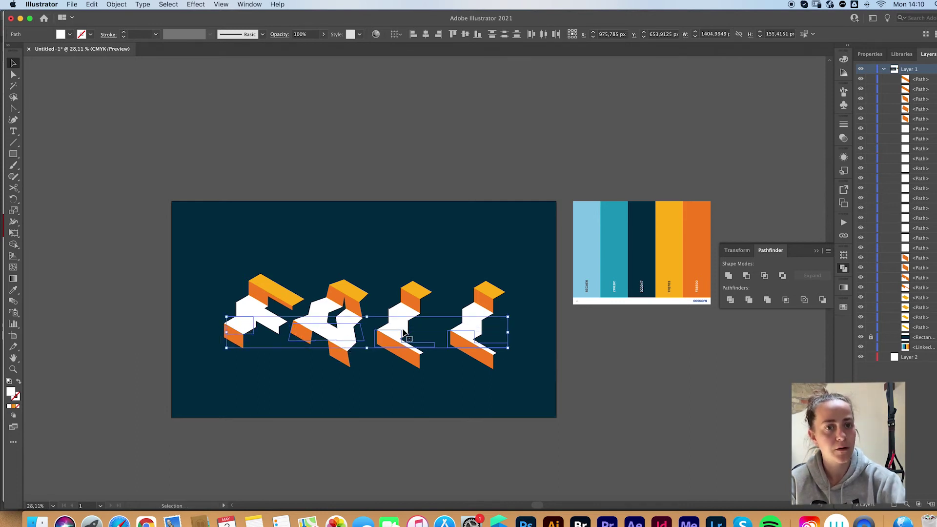
pyautogui.press('i')
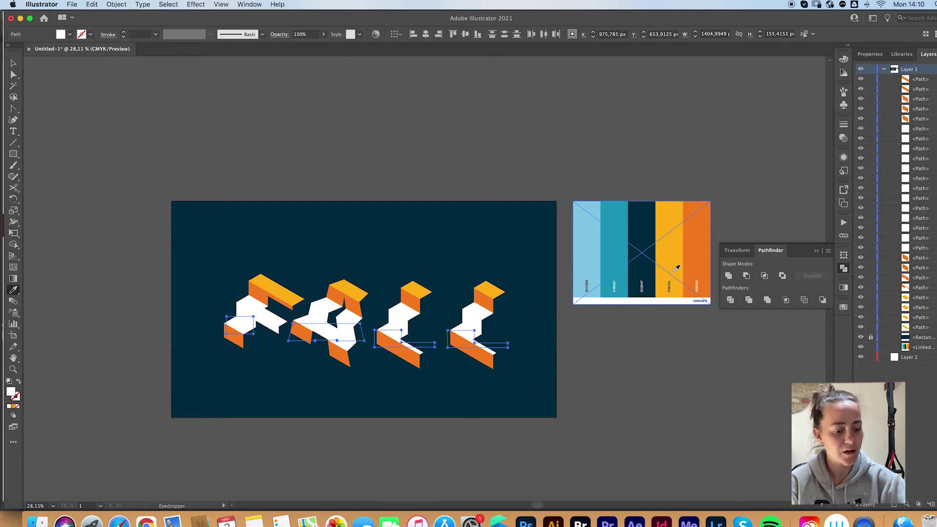
pyautogui.click(671, 255)
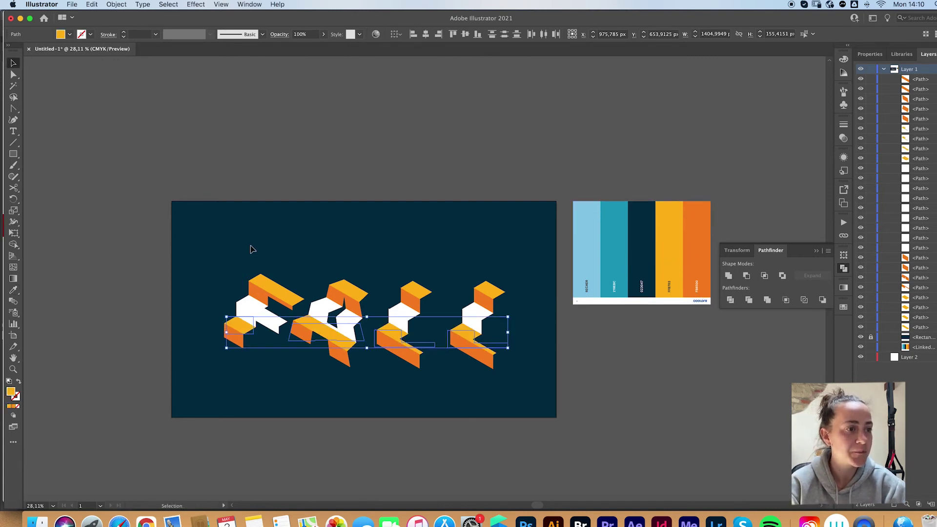
pyautogui.press('v')
# - Try the palette orange on the four letters' white stripes, then undo it
pyautogui.click(221, 248)
pyautogui.click(246, 316)
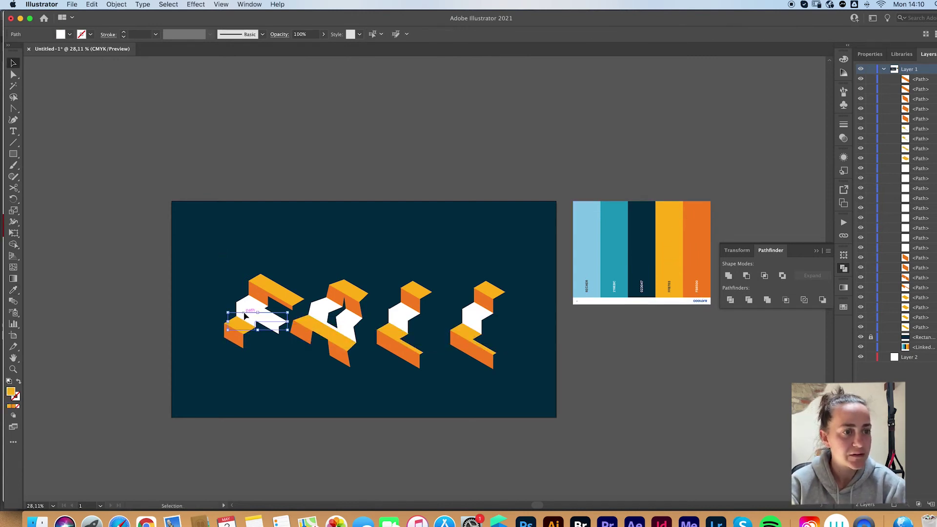
pyautogui.keyDown('shift'); pyautogui.click(320, 321); pyautogui.keyUp('shift')
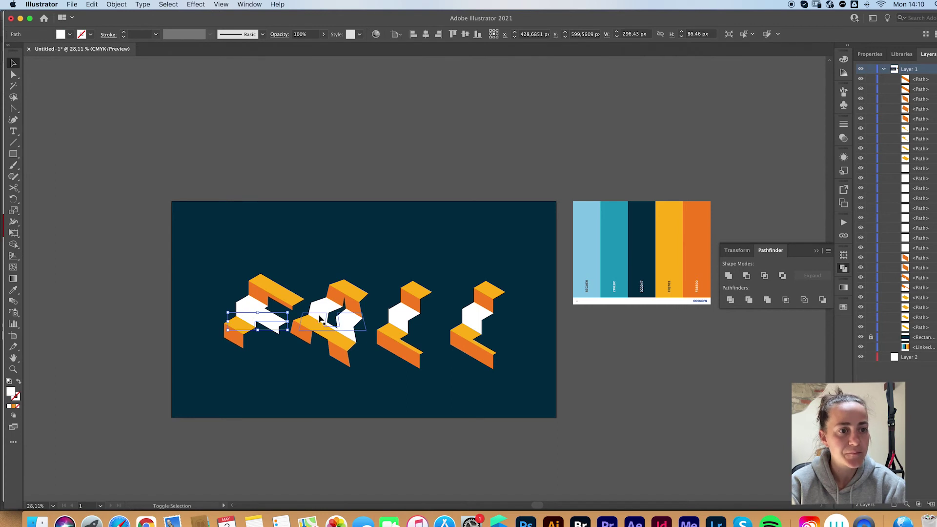
pyautogui.keyDown('shift'); pyautogui.click(399, 323); pyautogui.keyUp('shift')
pyautogui.keyDown('shift'); pyautogui.click(472, 326); pyautogui.keyUp('shift')
pyautogui.press('i')
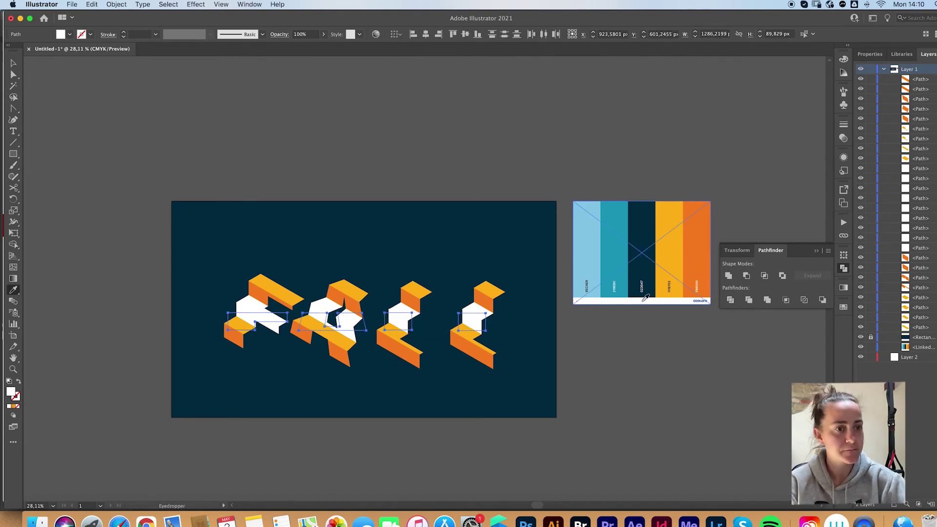
pyautogui.click(692, 258)
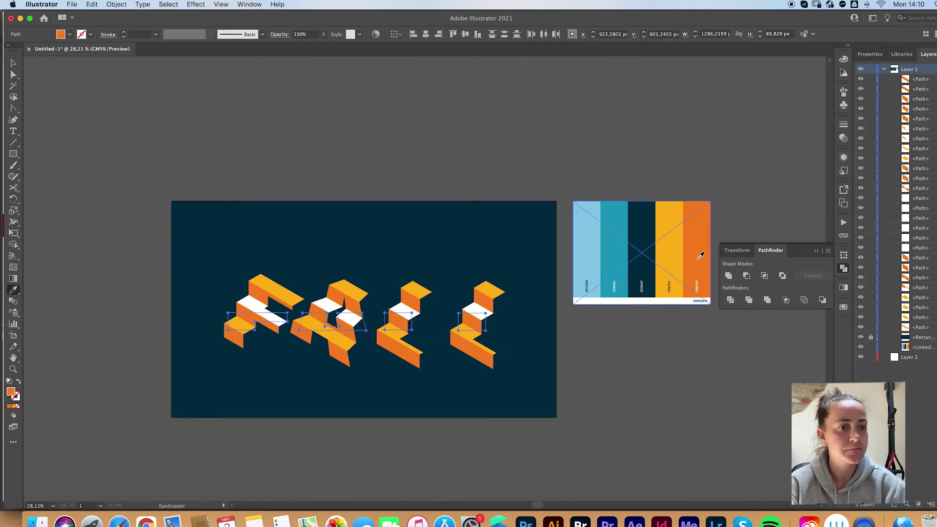
pyautogui.press('super+z')
# - Fill the remaining white stripes on all four letters with the palette yellow
pyautogui.press('v')
pyautogui.click(479, 313)
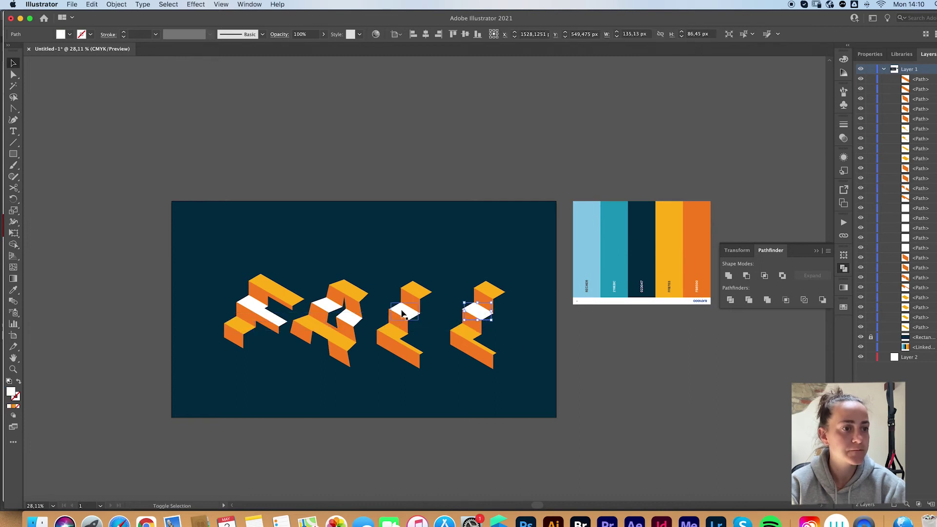
pyautogui.keyDown('shift'); pyautogui.click(400, 312); pyautogui.keyUp('shift')
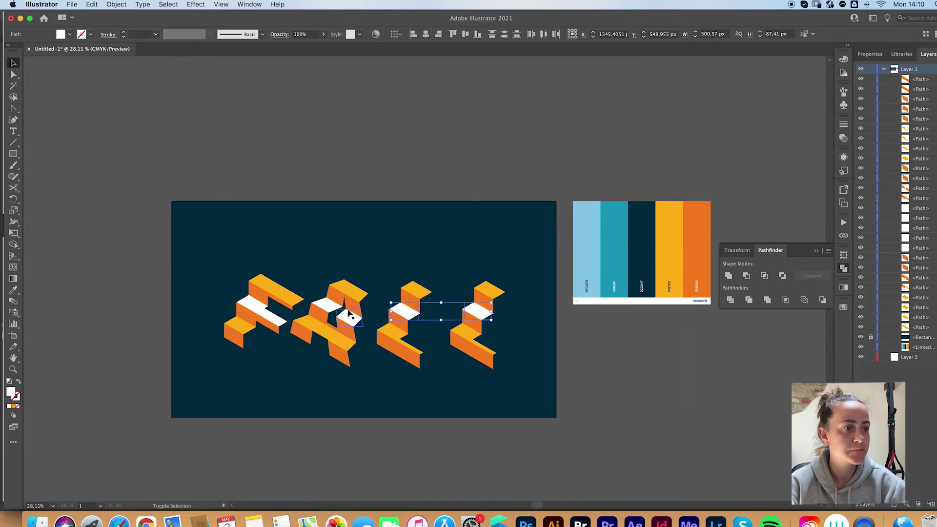
pyautogui.keyDown('shift'); pyautogui.click(348, 316); pyautogui.keyUp('shift')
pyautogui.keyDown('shift'); pyautogui.click(325, 307); pyautogui.keyUp('shift')
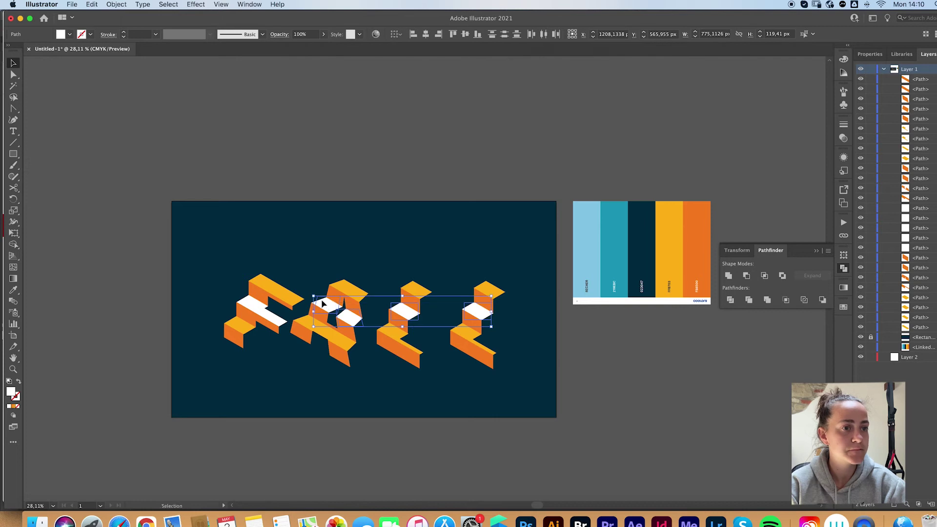
pyautogui.keyDown('shift'); pyautogui.click(266, 317); pyautogui.keyUp('shift')
pyautogui.press('i')
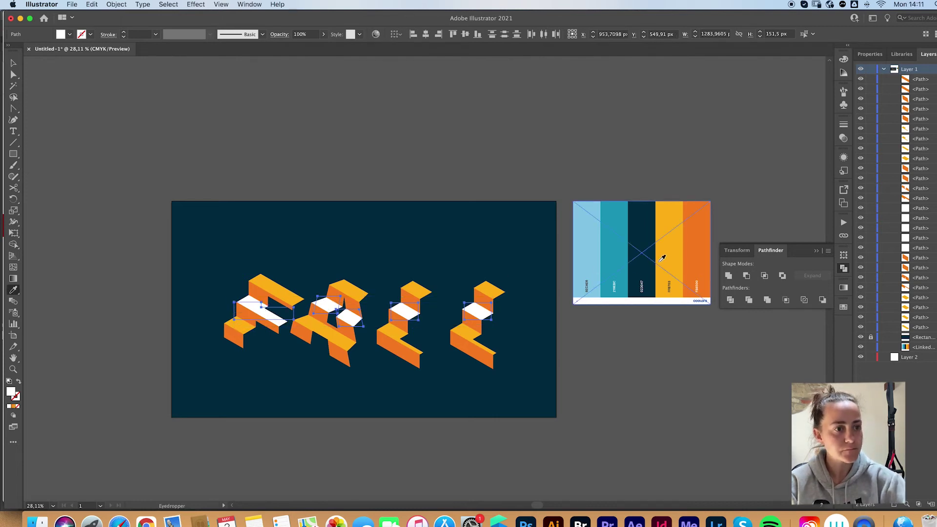
pyautogui.click(671, 253)
pyautogui.press('v')
pyautogui.click(335, 230)
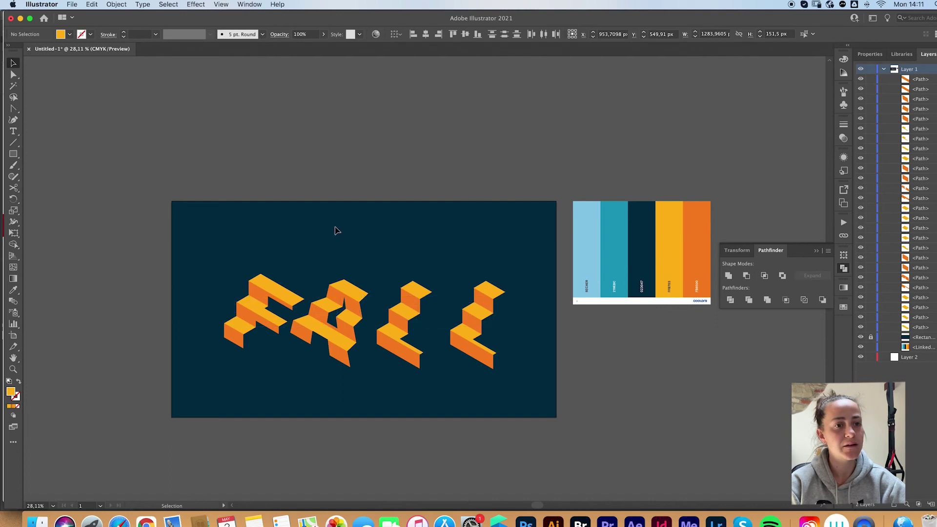
# - Drag the F's upper-arm yellow top face so it sits flush against its orange side
pyautogui.moveTo(207, 247); pyautogui.dragTo(528, 383)
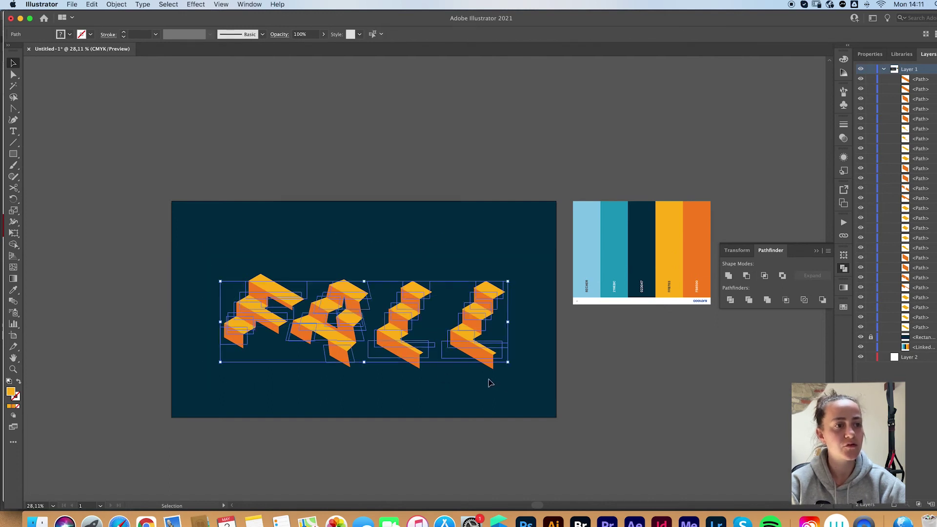
pyautogui.click(376, 388)
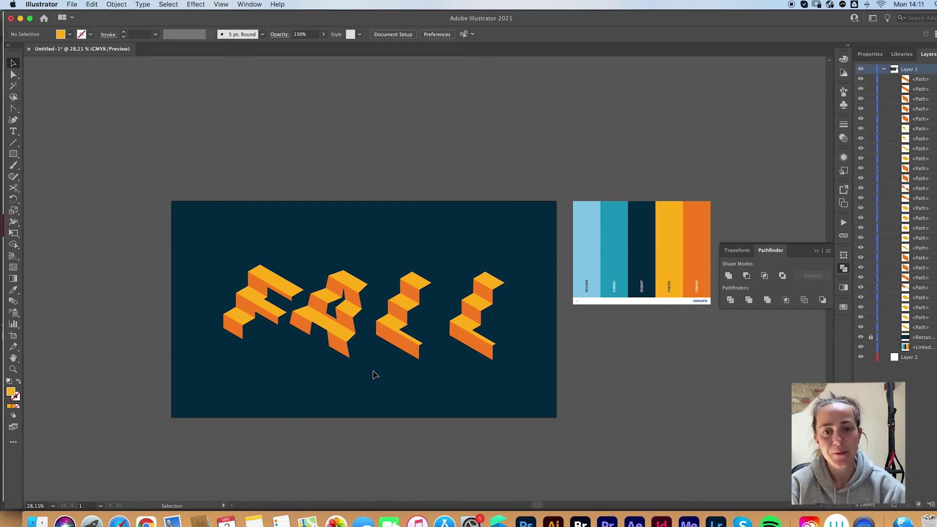
pyautogui.scroll(10, 268, 276)
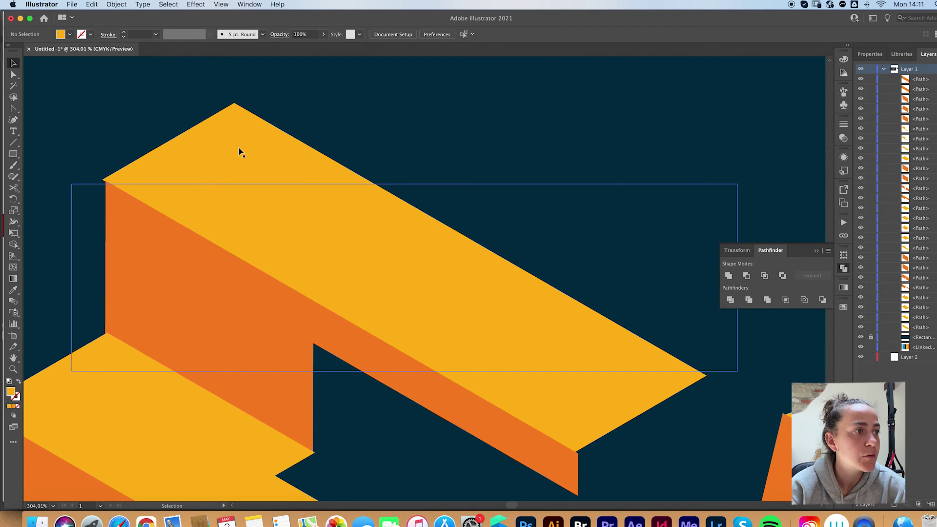
pyautogui.moveTo(239, 149); pyautogui.dragTo(244, 150)
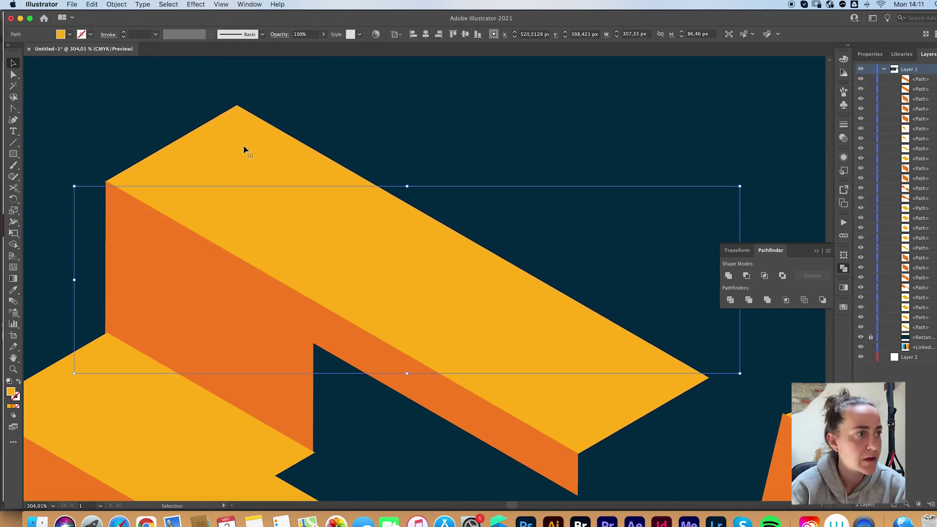
pyautogui.scroll(10, 189, 161)
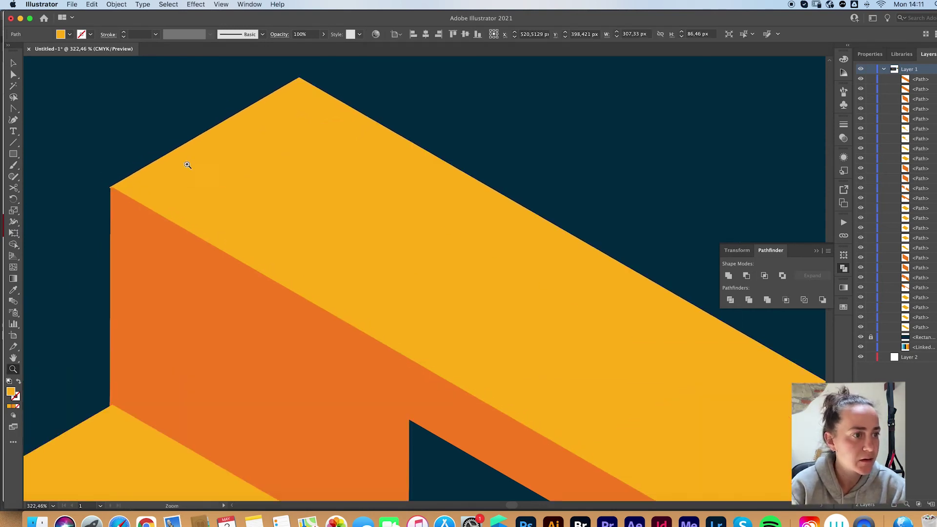
pyautogui.moveTo(270, 297); pyautogui.dragTo(240, 299)
pyautogui.scroll(-5, 240, 299)
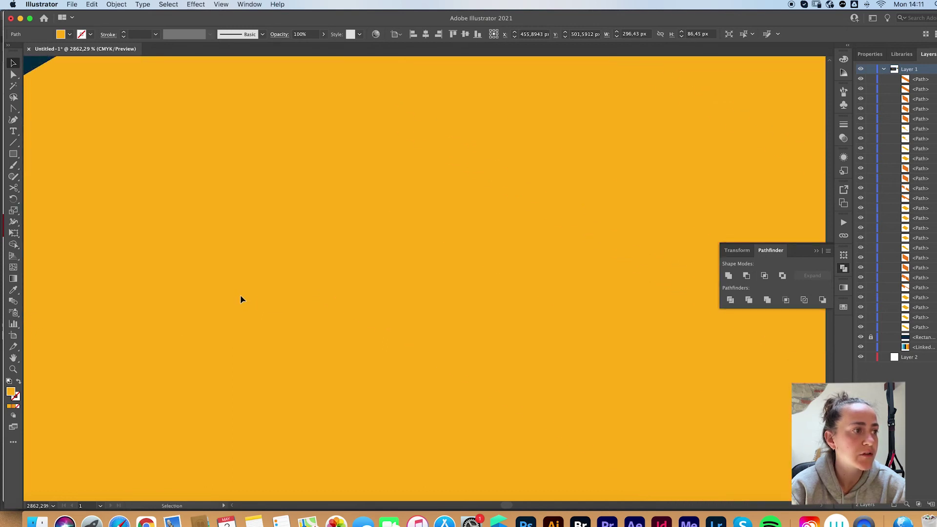
pyautogui.scroll(-5, 241, 296)
pyautogui.hscroll(-15, 241, 296)
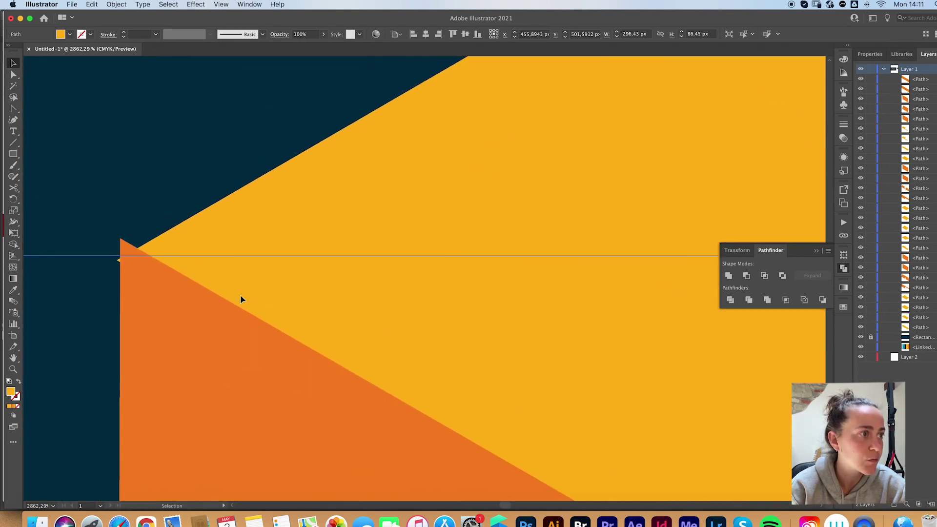
pyautogui.scroll(-10, 538, 351)
pyautogui.press('z')
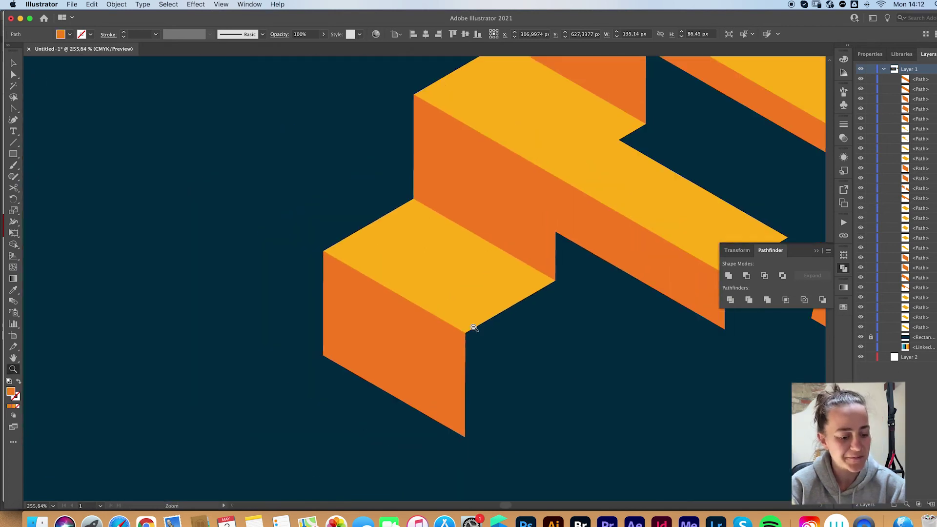
pyautogui.scroll(-3, 606, 339)
pyautogui.scroll(-3, 606, 340)
pyautogui.hscroll(5, 550, 340)
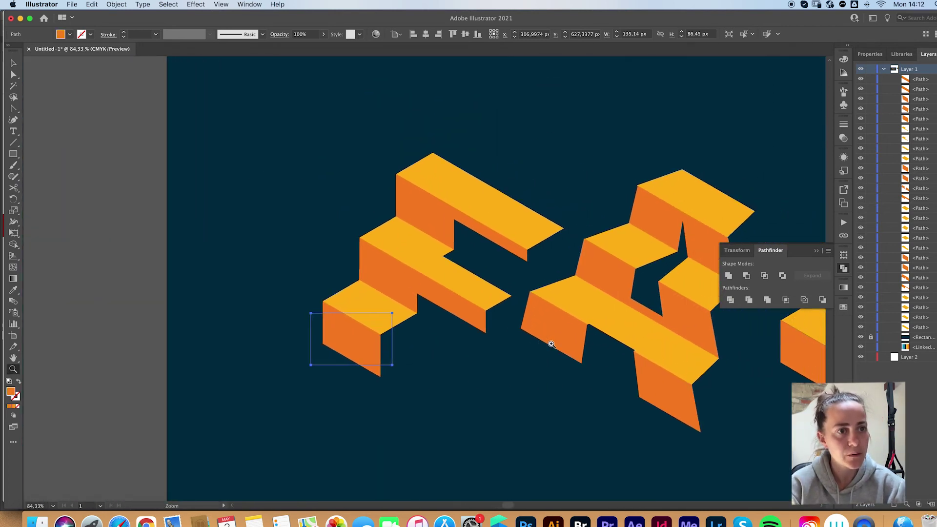
# - Group the F's pieces and move the F further left
pyautogui.moveTo(287, 143); pyautogui.dragTo(473, 392)
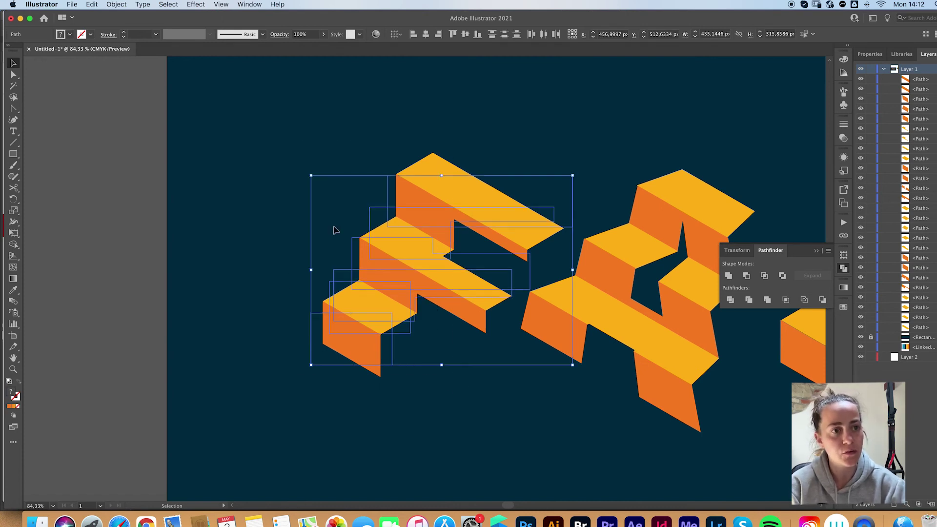
pyautogui.press('super+g')
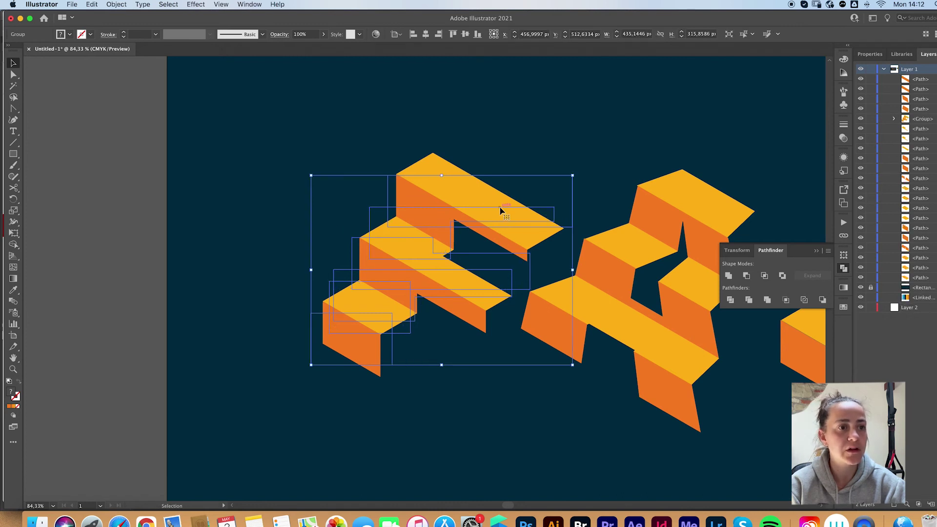
pyautogui.click(298, 268)
pyautogui.moveTo(462, 229); pyautogui.dragTo(376, 215)
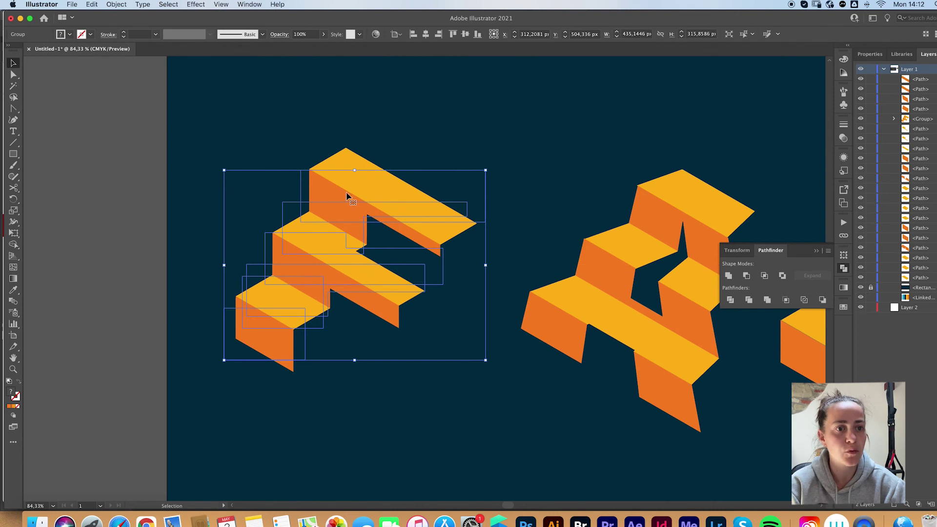
# - Delete every piece of the second L
pyautogui.hscroll(8, 489, 360)
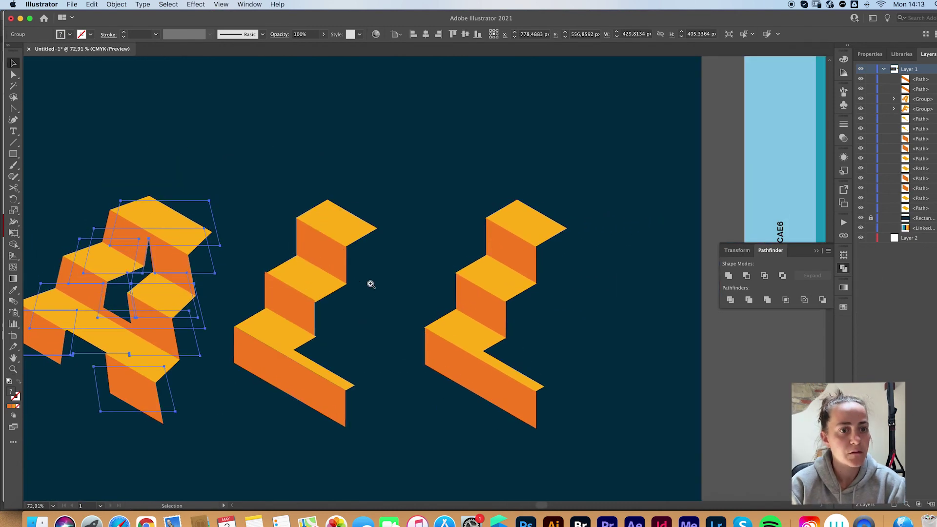
pyautogui.press('z')
pyautogui.click(431, 241)
pyautogui.scroll(-2, 435, 241)
pyautogui.press('v')
pyautogui.moveTo(434, 128); pyautogui.dragTo(656, 499)
pyautogui.press('BackSpace')
# - Group all the pieces of the remaining L into one letter
pyautogui.hscroll(-5, 440, 380)
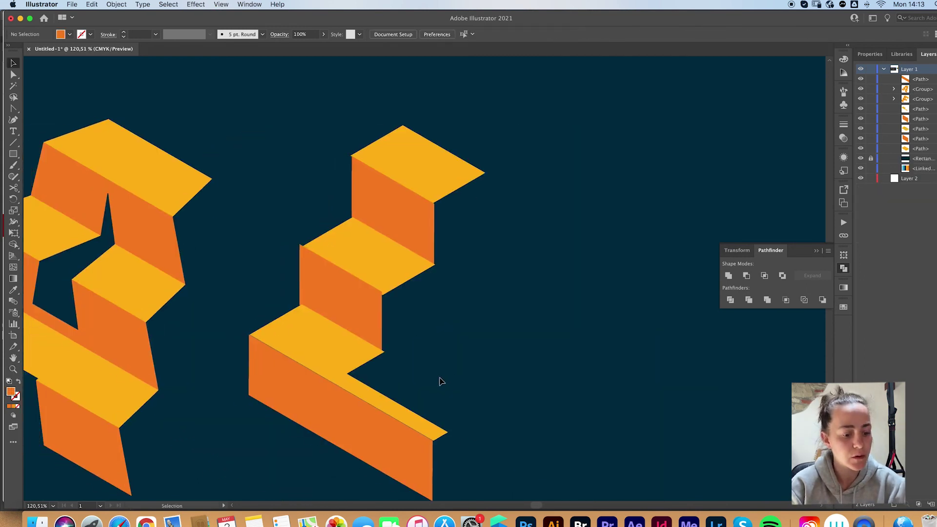
pyautogui.scroll(3, 440, 380)
pyautogui.click(391, 269)
pyautogui.scroll(5, 391, 268)
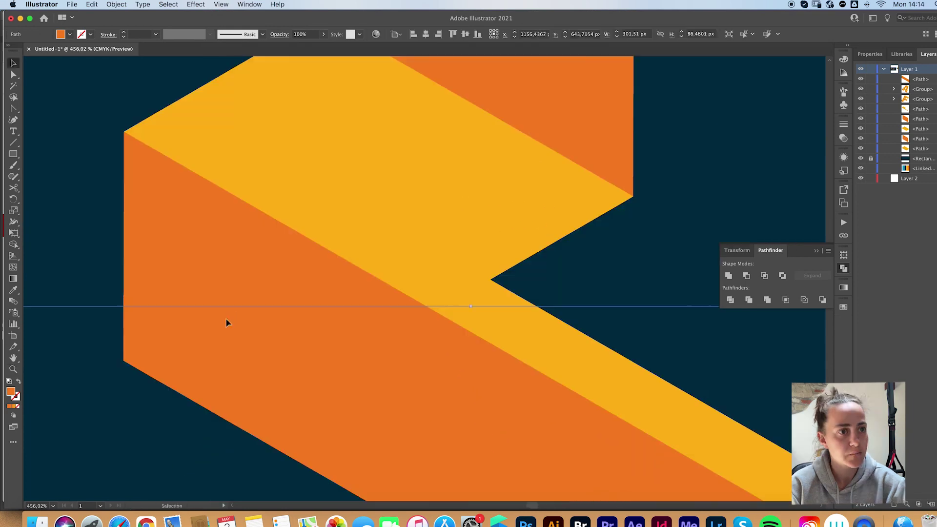
pyautogui.press('z')
pyautogui.keyDown('alt'); pyautogui.click(356, 255); pyautogui.keyUp('alt')
pyautogui.scroll(-5, 356, 255)
pyautogui.press('v')
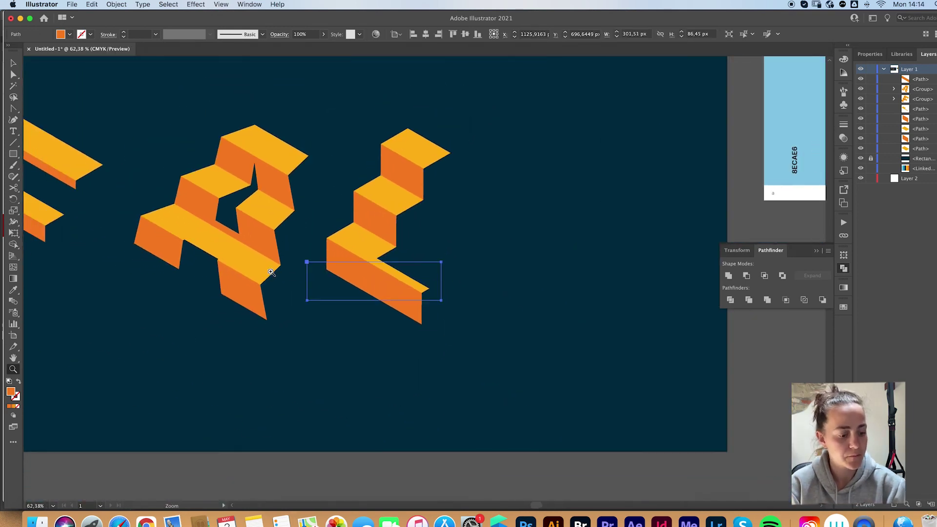
pyautogui.moveTo(360, 309); pyautogui.dragTo(424, 205)
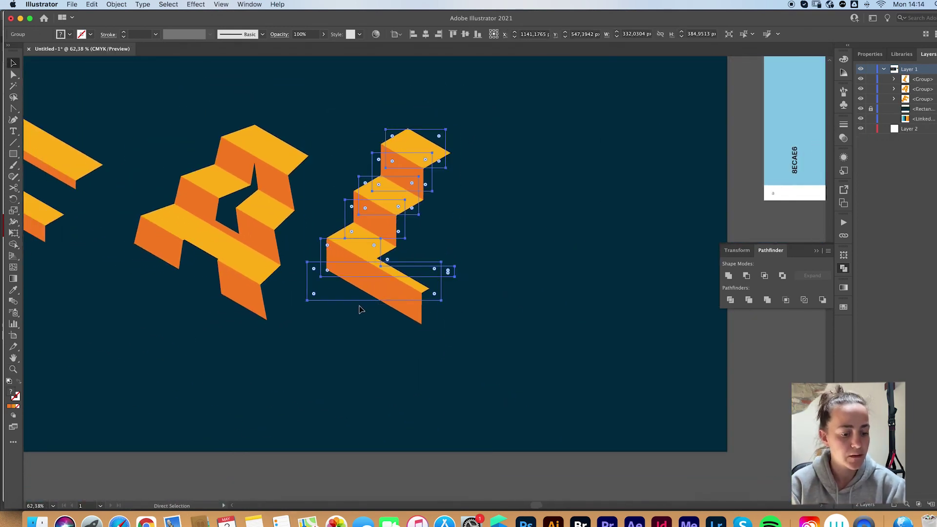
pyautogui.press('cmd+g')
pyautogui.press('z')
pyautogui.scroll(-1, 483, 245)
# - Arrange the F, A and L into a diagonal stagger, tucking the L against the A
pyautogui.scroll(-2, 483, 245)
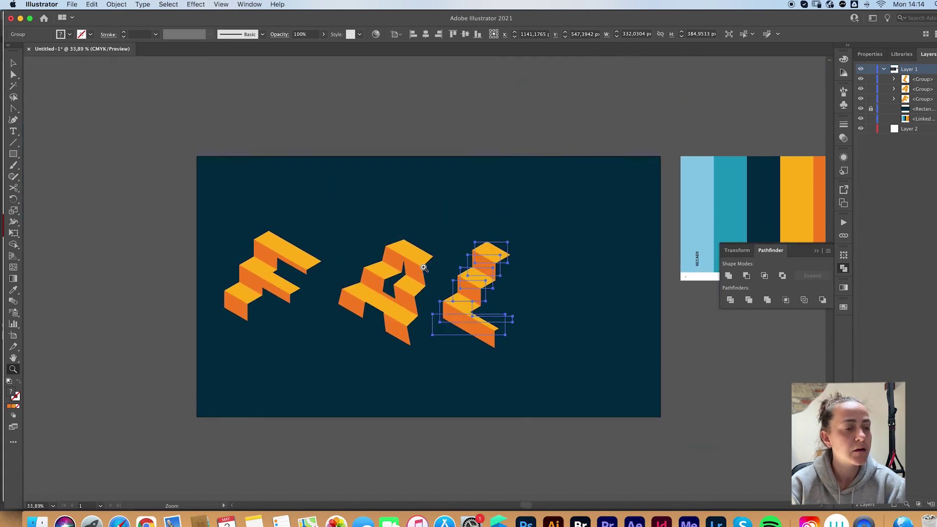
pyautogui.press('v')
pyautogui.moveTo(236, 273); pyautogui.dragTo(316, 219)
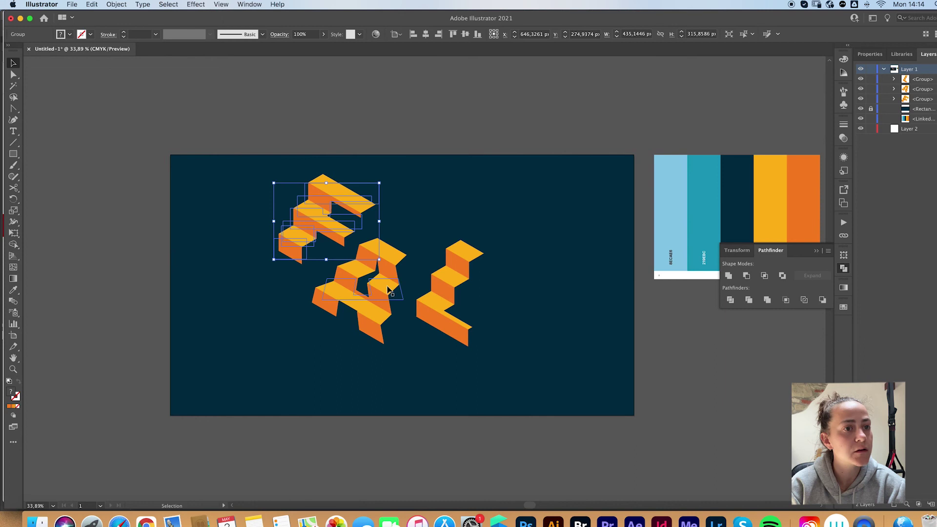
pyautogui.moveTo(385, 291)
pyautogui.mouseDown()
pyautogui.moveTo(386, 303)
pyautogui.moveTo(376, 293)
pyautogui.mouseUp()
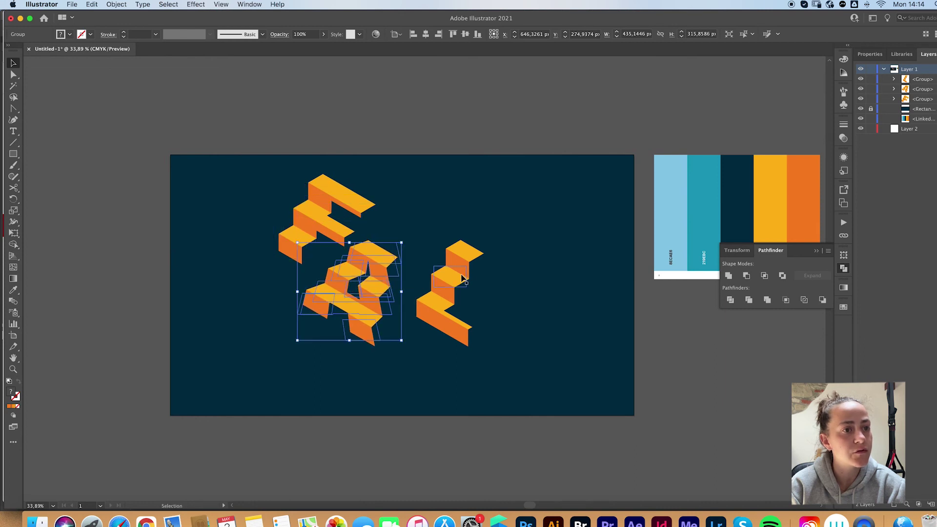
pyautogui.moveTo(468, 257); pyautogui.dragTo(419, 318)
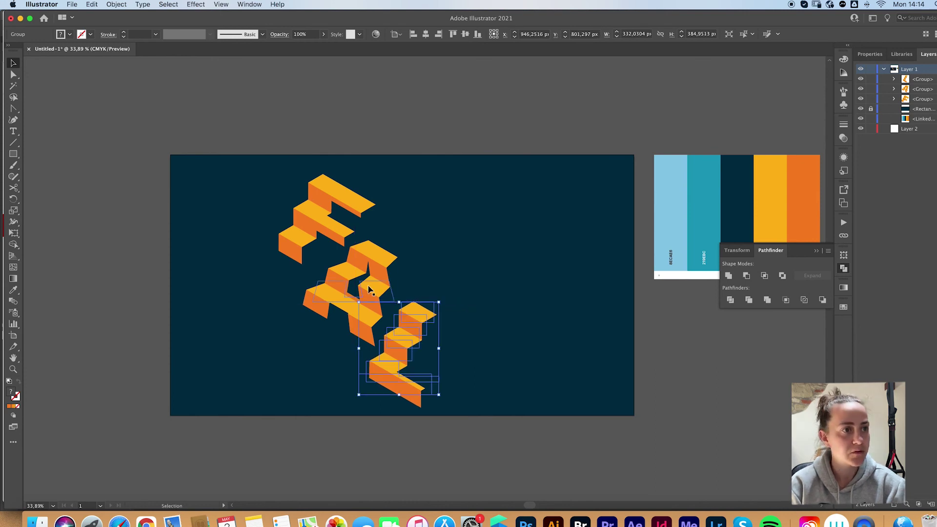
pyautogui.hscroll(4, 297, 265)
pyautogui.scroll(-2, 297, 265)
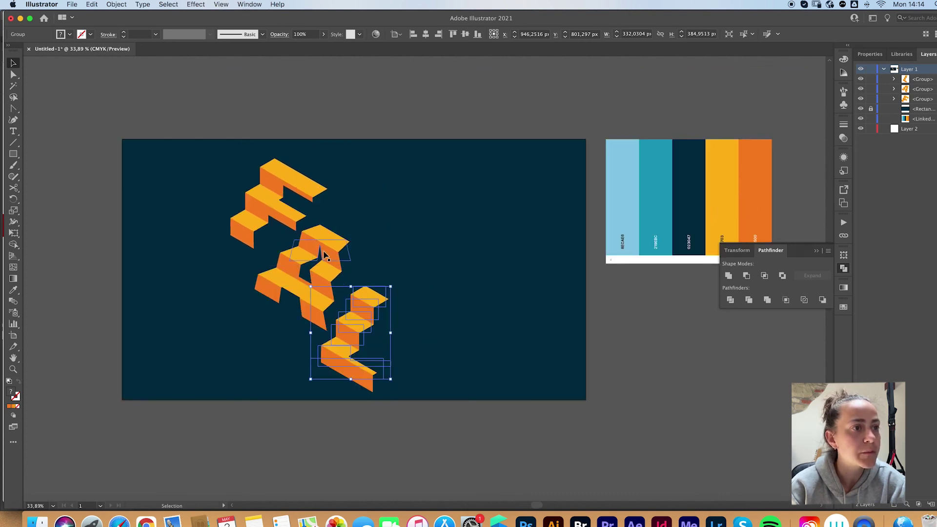
pyautogui.moveTo(325, 250); pyautogui.dragTo(346, 231)
pyautogui.moveTo(364, 355); pyautogui.dragTo(389, 316)
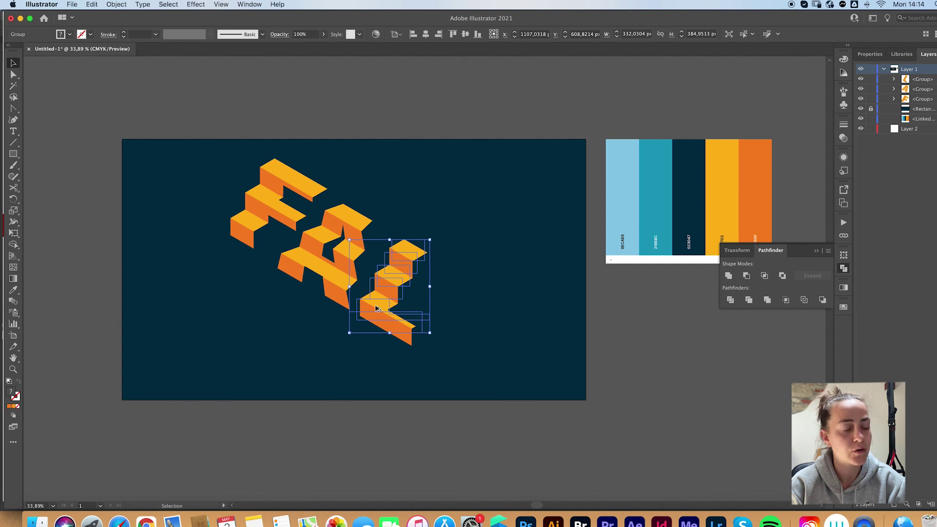
# - Copy the L down-right to complete FALL, then move and shrink the word to about 944 × 711 px
pyautogui.moveTo(376, 309); pyautogui.dragTo(440, 345)
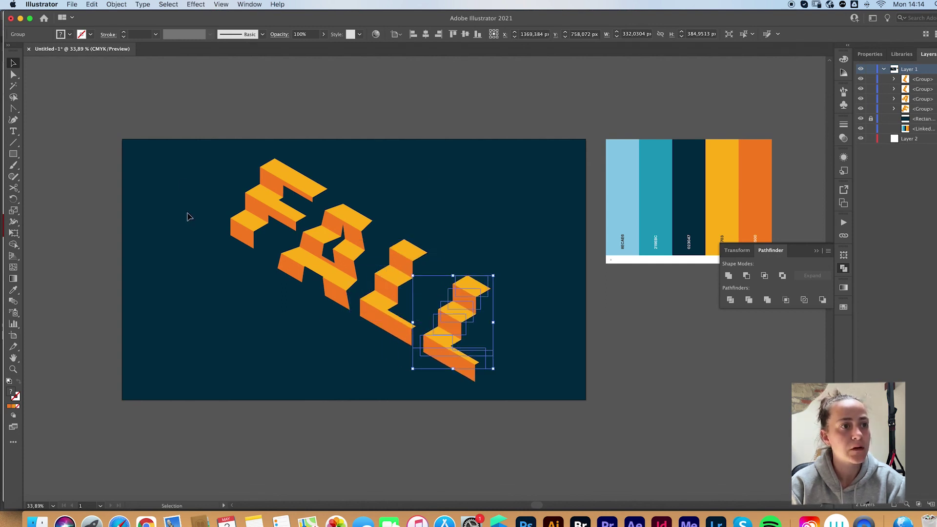
pyautogui.moveTo(192, 164); pyautogui.dragTo(556, 400)
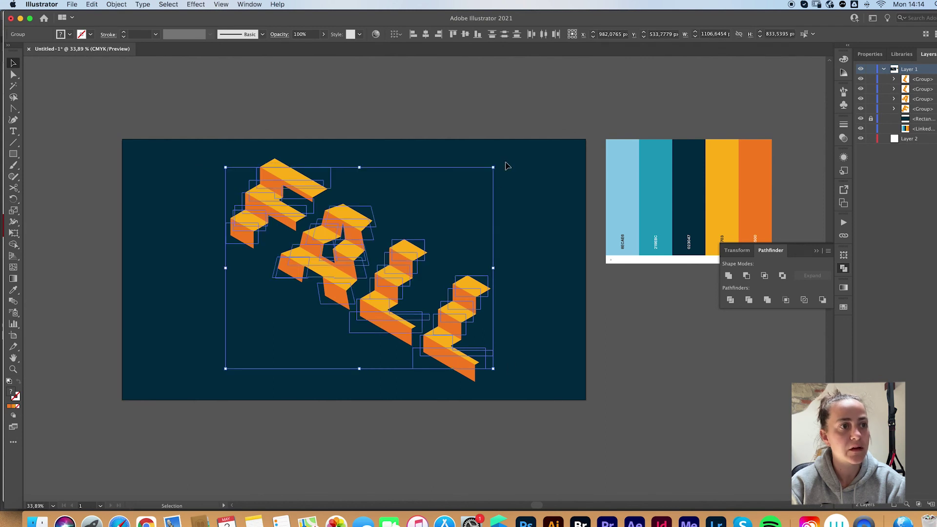
pyautogui.moveTo(493, 267); pyautogui.dragTo(530, 270)
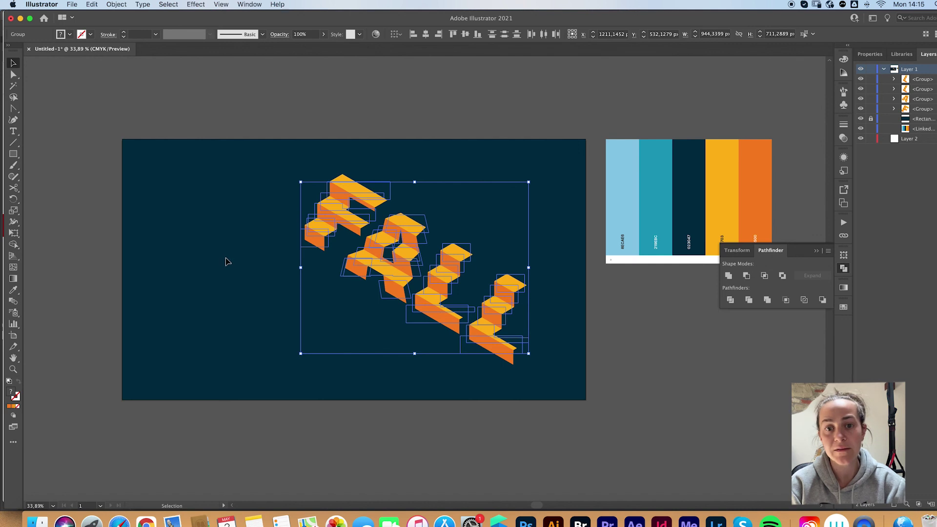